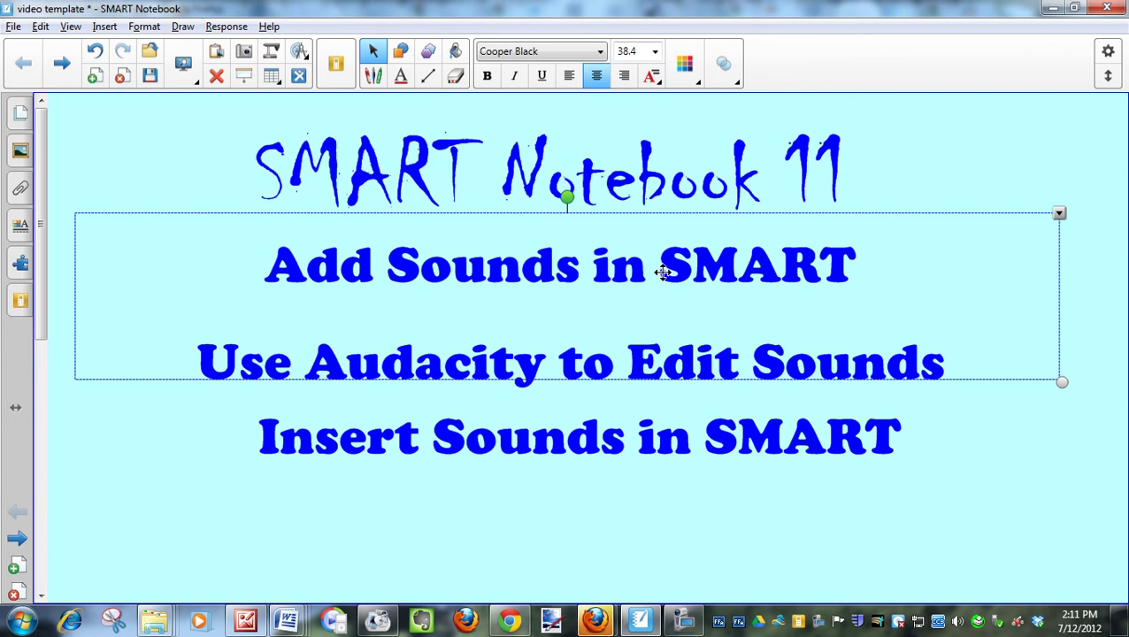
Open the sound insertion settings for the "Add Sounds in SMART" text object.
{"action": "left_click", "coordinate": [1060, 215]}
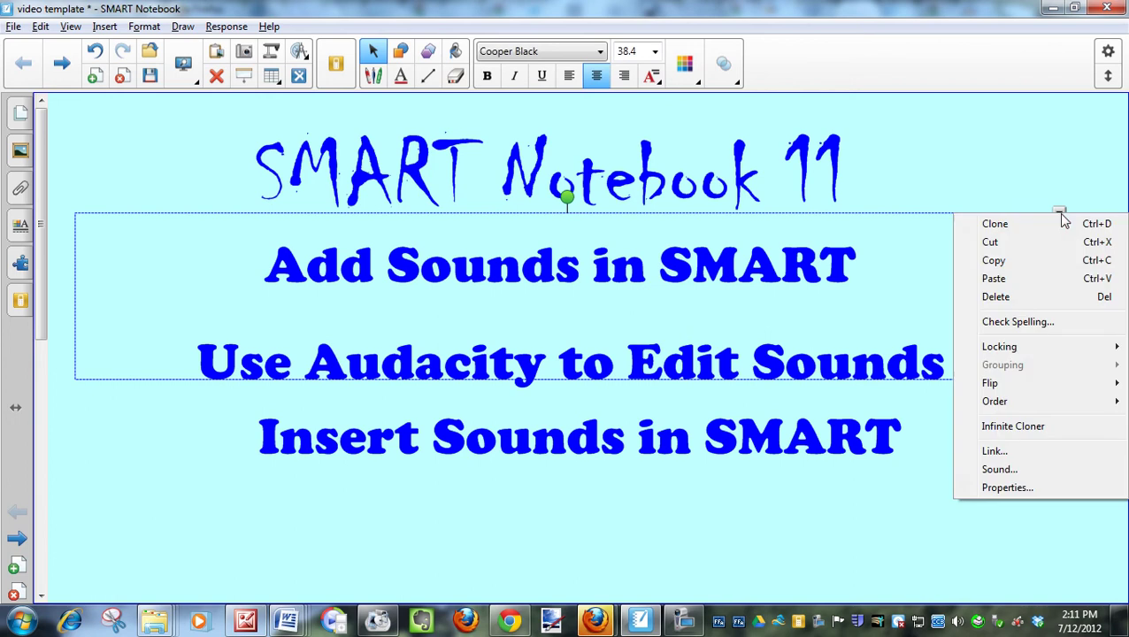
{"action": "left_click", "coordinate": [1022, 470]}
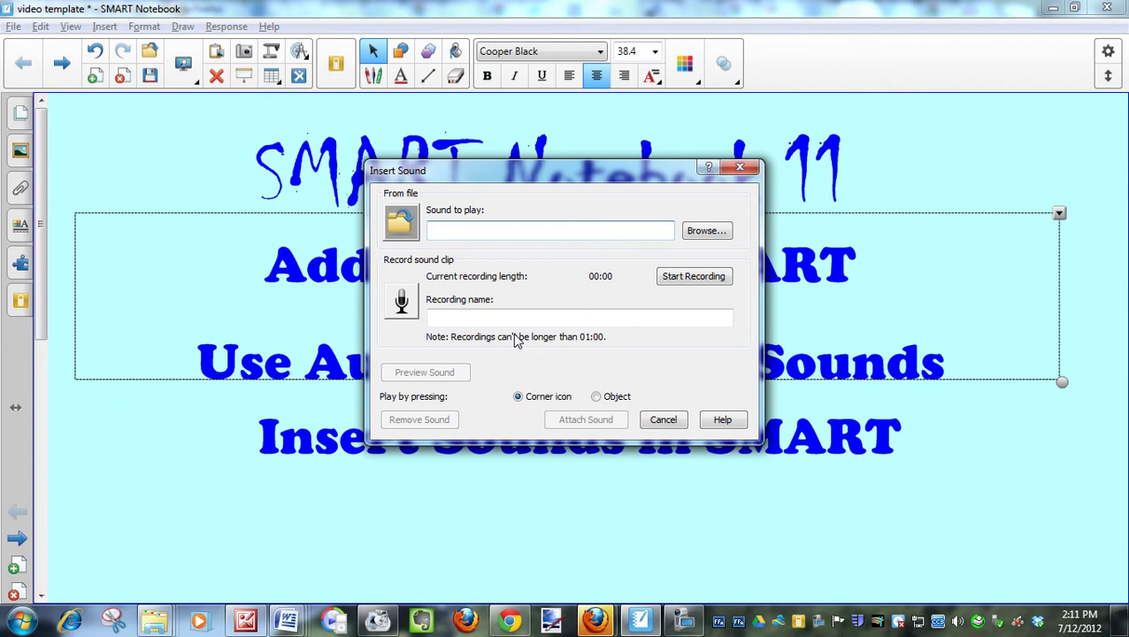
Switch to Chrome and locate the "Setting Up Your Microphone" tutorial on the SMART Notebook 11, Advanced page.
{"action": "left_click", "coordinate": [510, 622]}
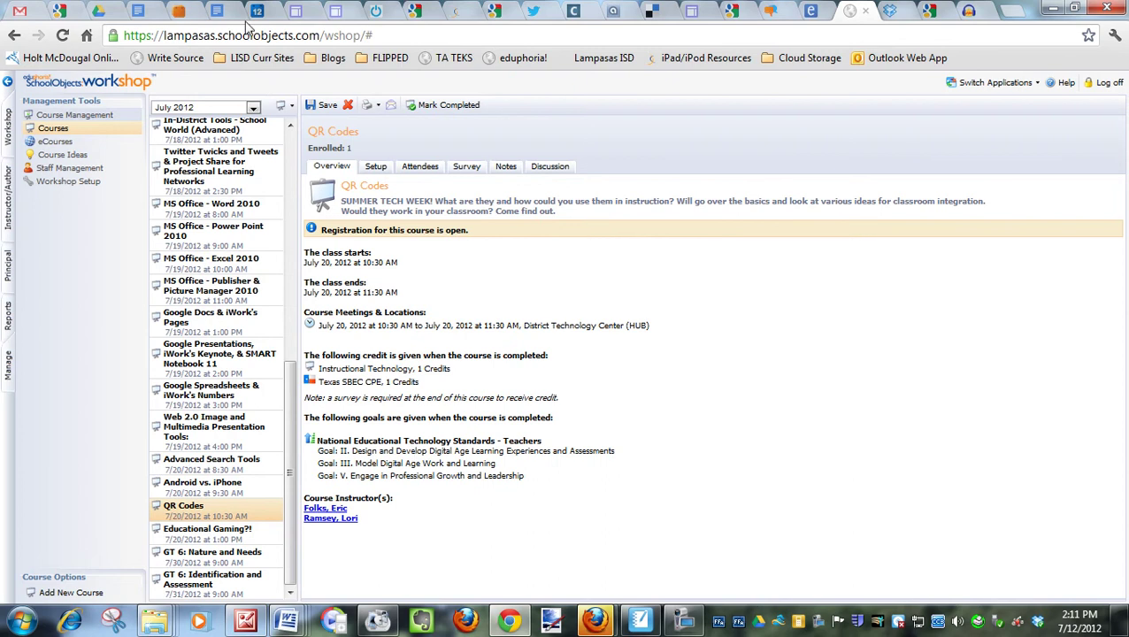
{"action": "left_click", "coordinate": [299, 15]}
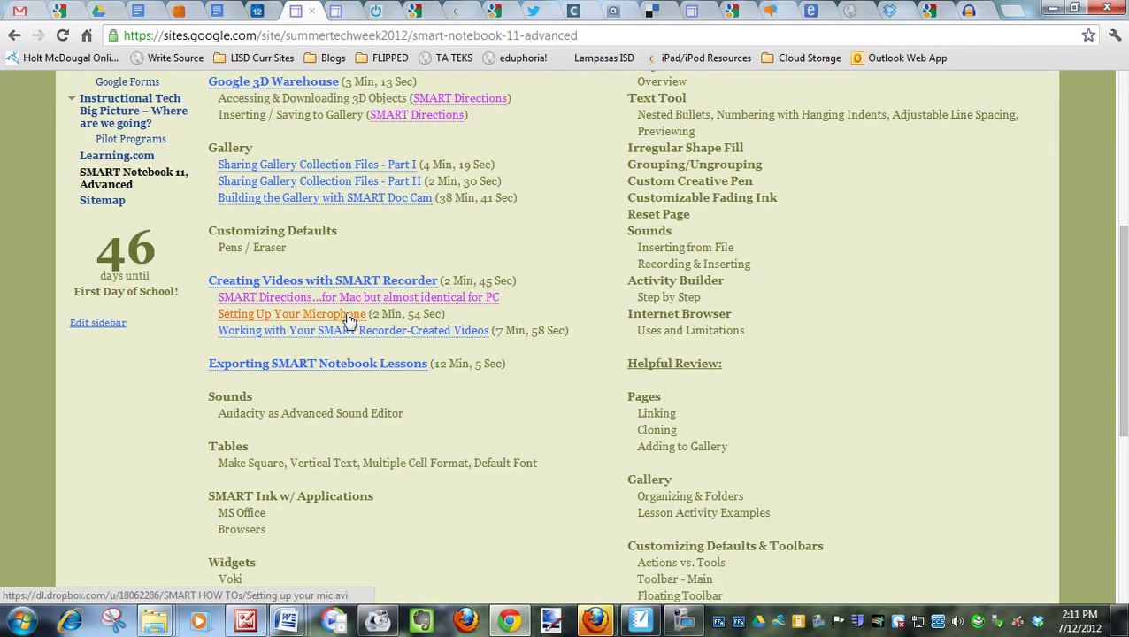
{"action": "scroll", "coordinate": [349, 320], "scroll_direction": "up", "scroll_amount": 3}
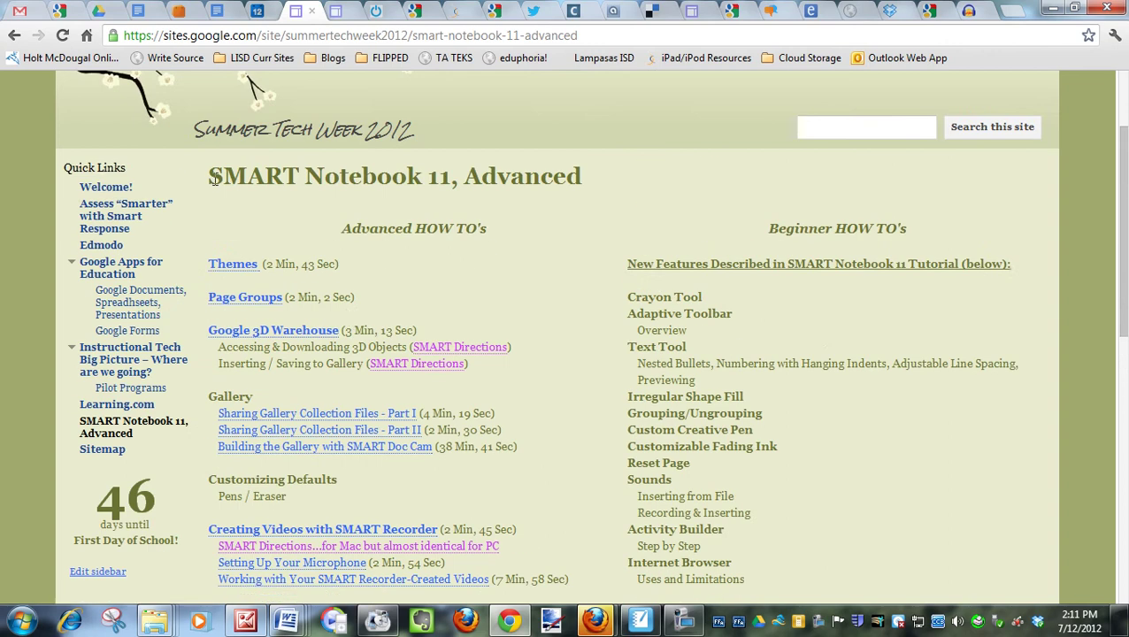
{"action": "scroll", "coordinate": [557, 188], "scroll_direction": "down", "scroll_amount": 2}
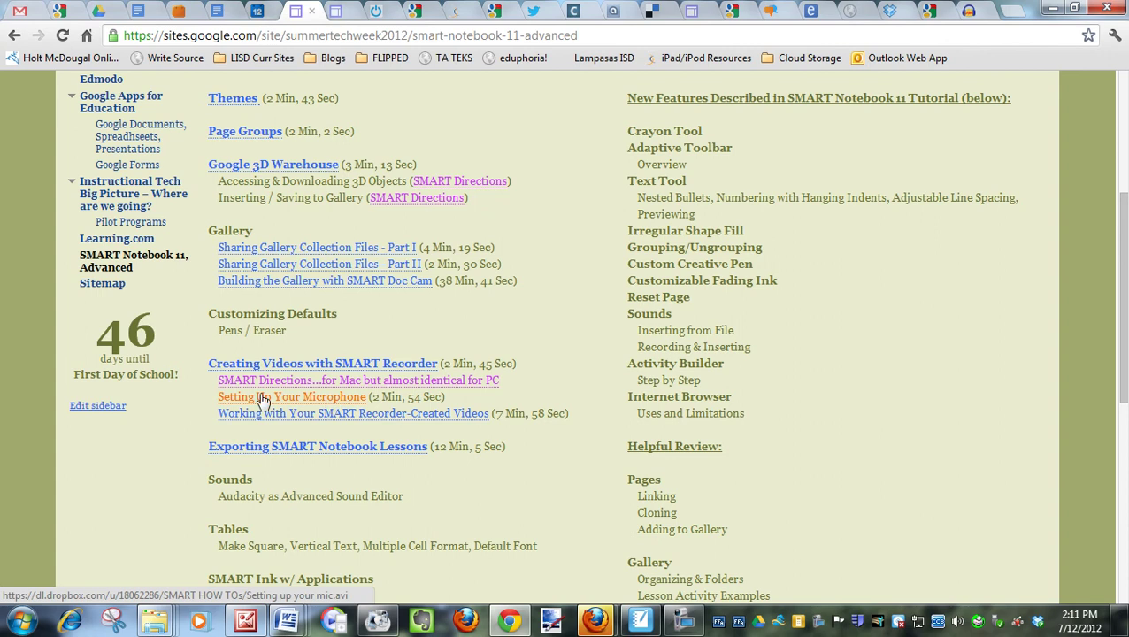
Return to SMART Notebook, record a clip of about 3 seconds, and attach it to the text so that pressing the object plays it.
{"action": "left_click", "coordinate": [640, 622]}
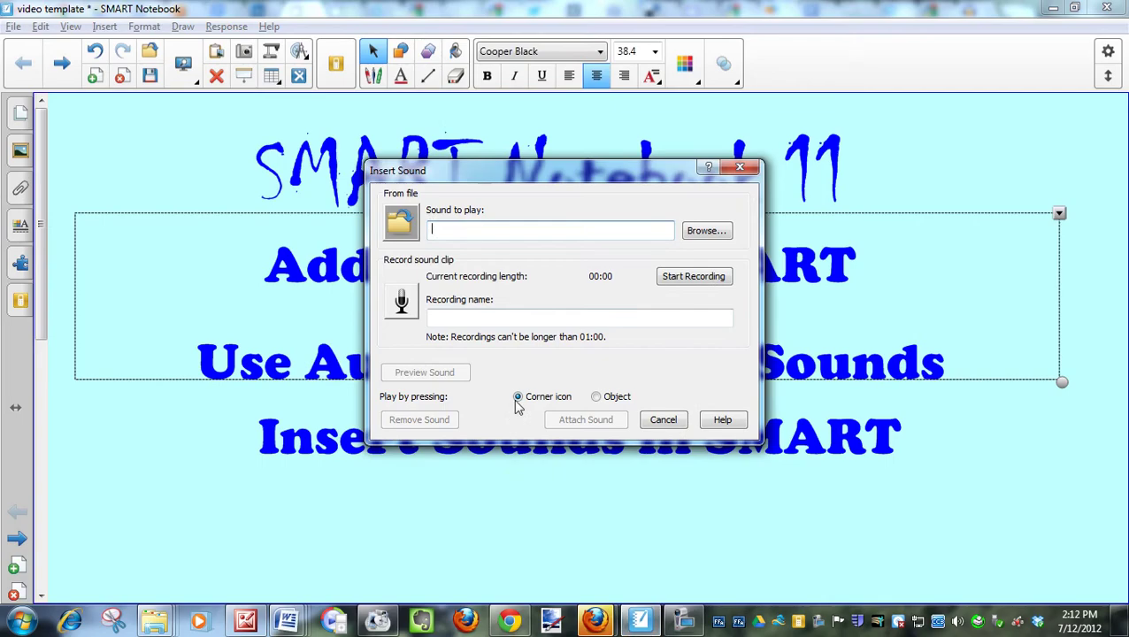
{"action": "left_click", "coordinate": [703, 280]}
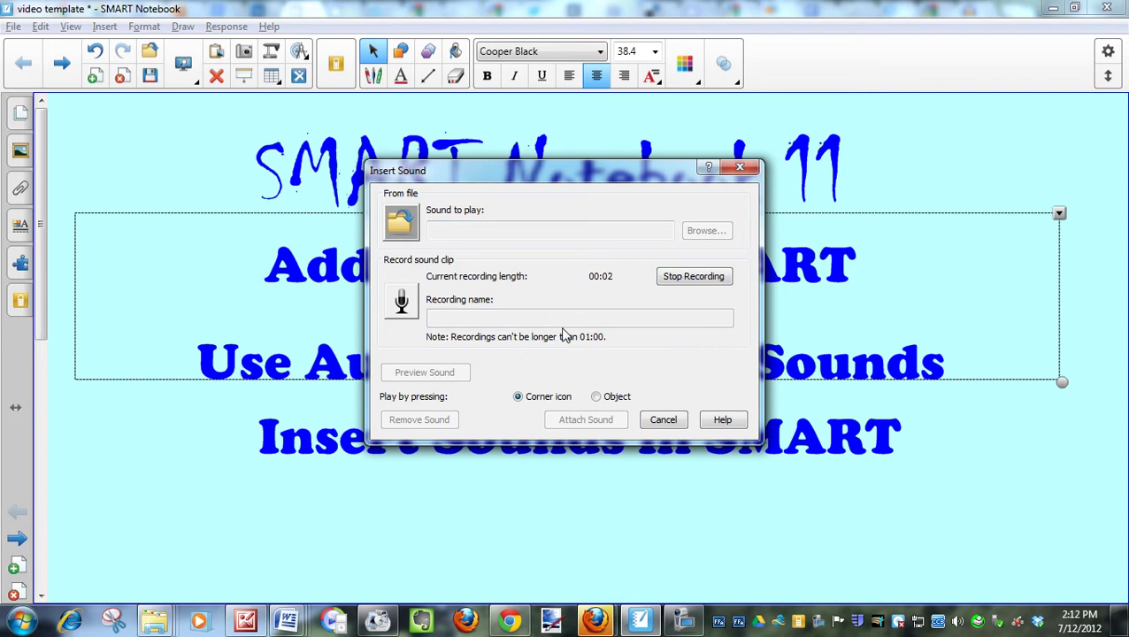
{"action": "left_click", "coordinate": [712, 280]}
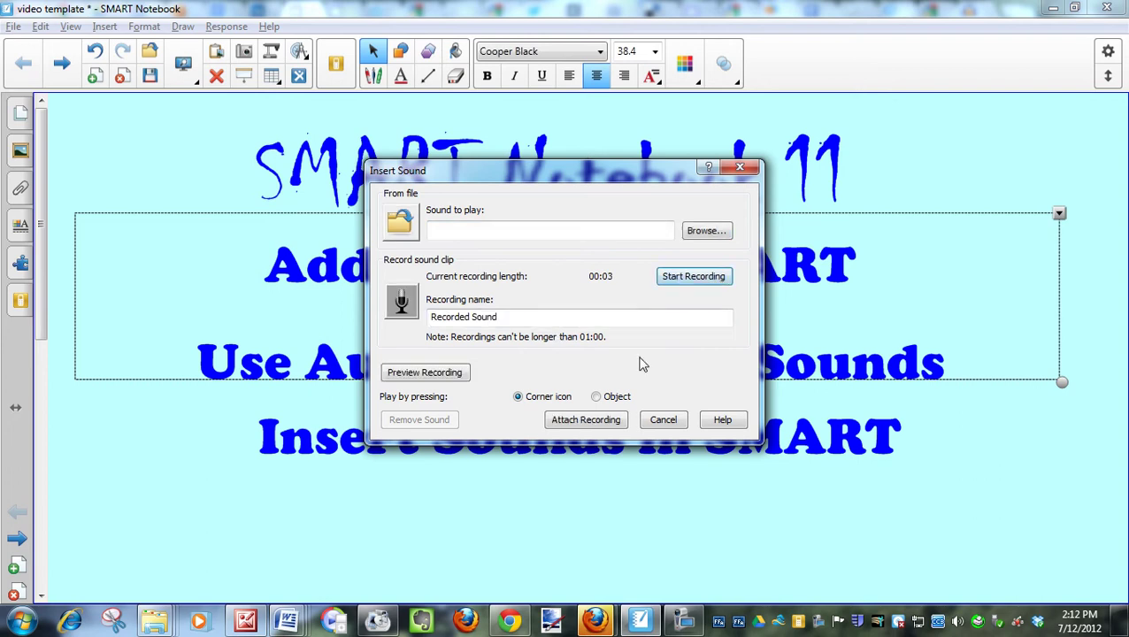
{"action": "left_click", "coordinate": [596, 397]}
{"action": "left_click", "coordinate": [588, 420]}
{"action": "left_click", "coordinate": [689, 513]}
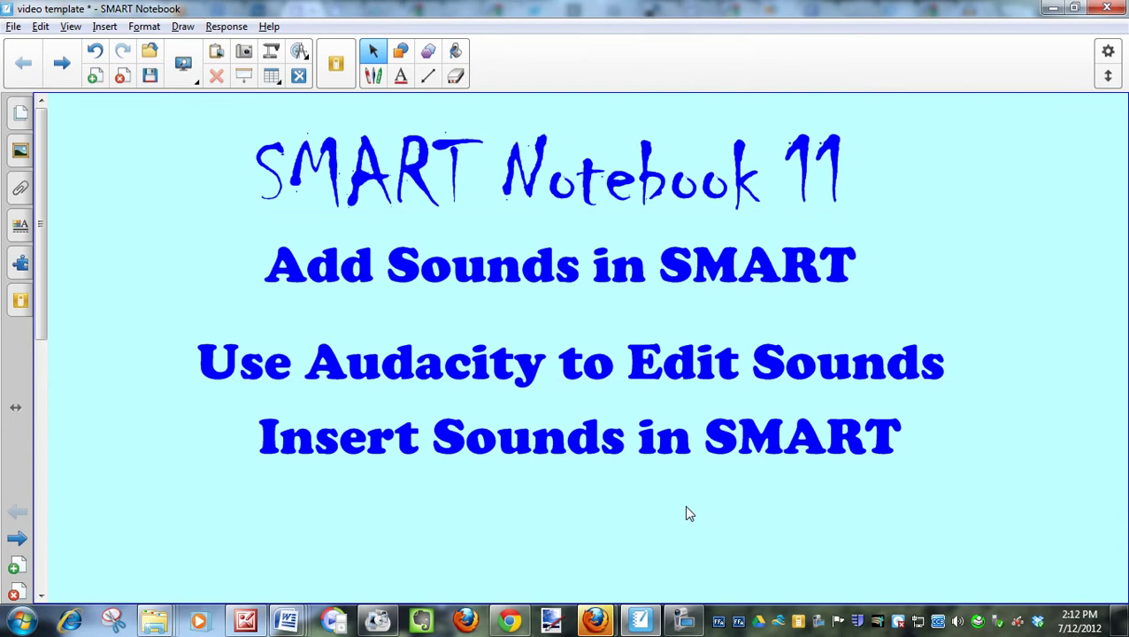
Play the sound attached to "Add Sounds in SMART" and nudge the "Use Audacity to Edit Sounds" line slightly upward.
{"action": "left_click", "coordinate": [600, 271]}
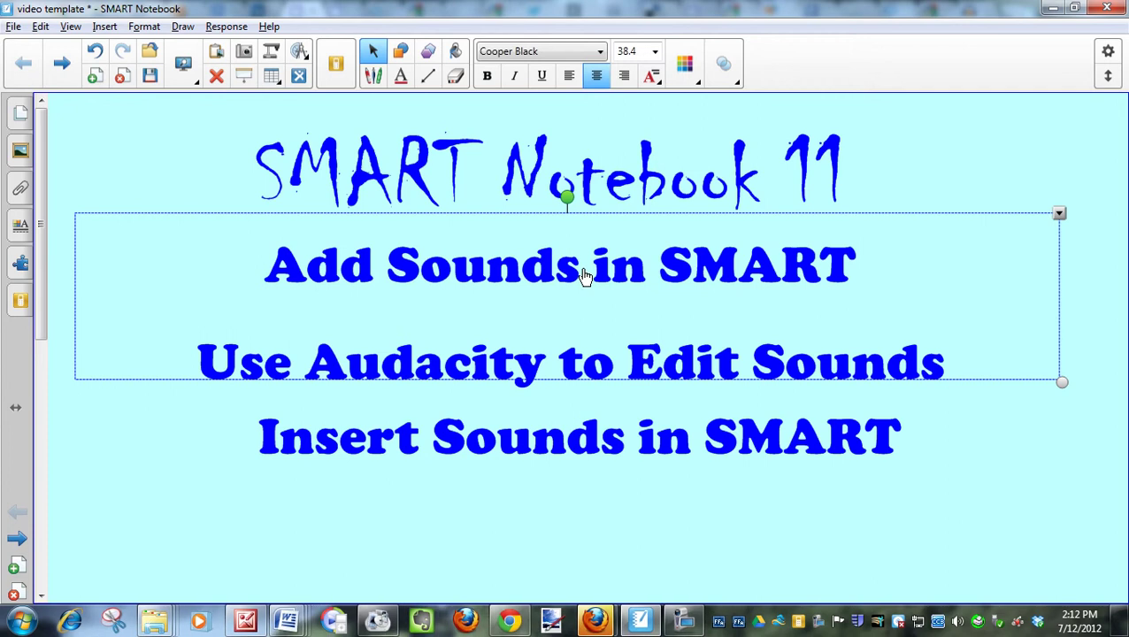
{"action": "left_click", "coordinate": [606, 532]}
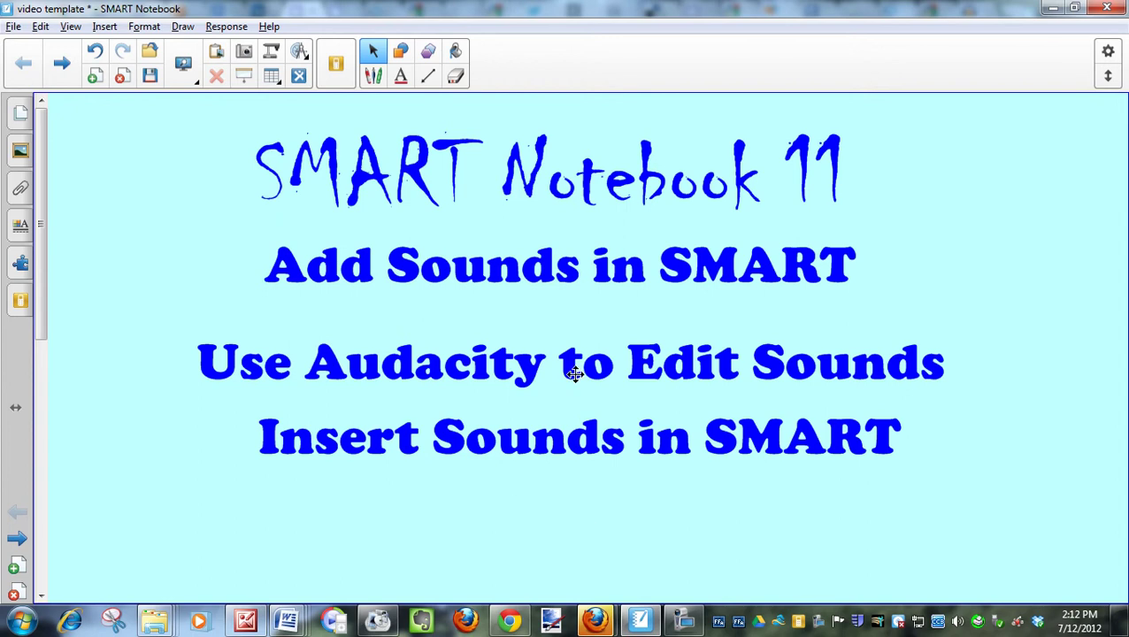
{"action": "mouse_move", "coordinate": [567, 368]}
{"action": "left_mouse_down"}
{"action": "mouse_move", "coordinate": [555, 357]}
{"action": "mouse_move", "coordinate": [569, 364]}
{"action": "left_mouse_up"}
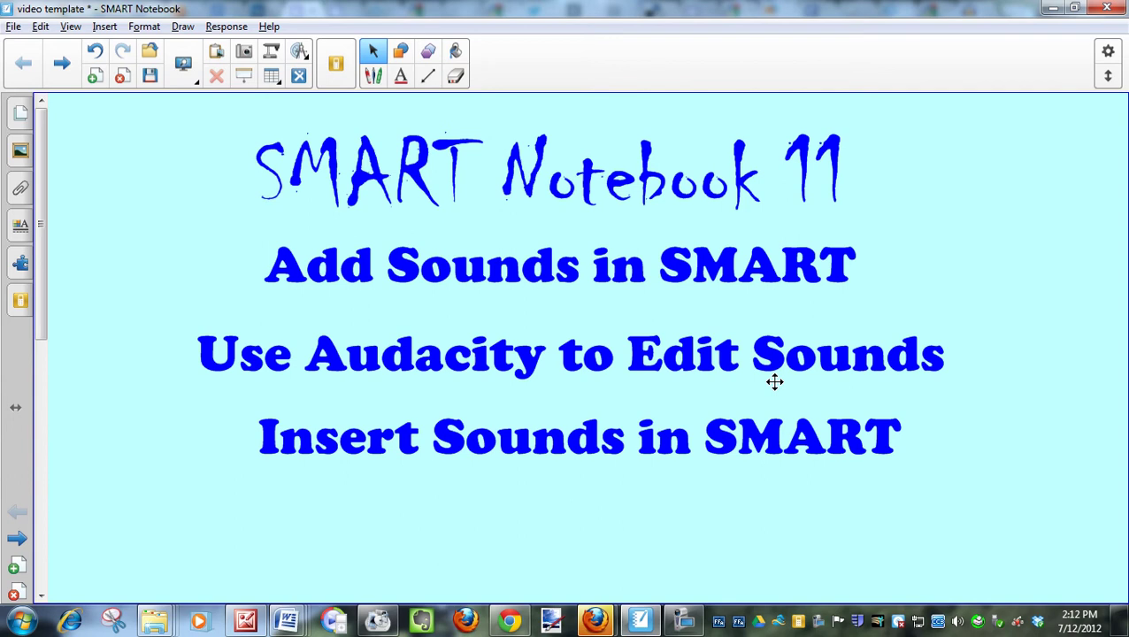
Launch Audacity 1.3 Beta (Unicode) and dismiss its welcome message.
{"action": "left_click", "coordinate": [23, 621]}
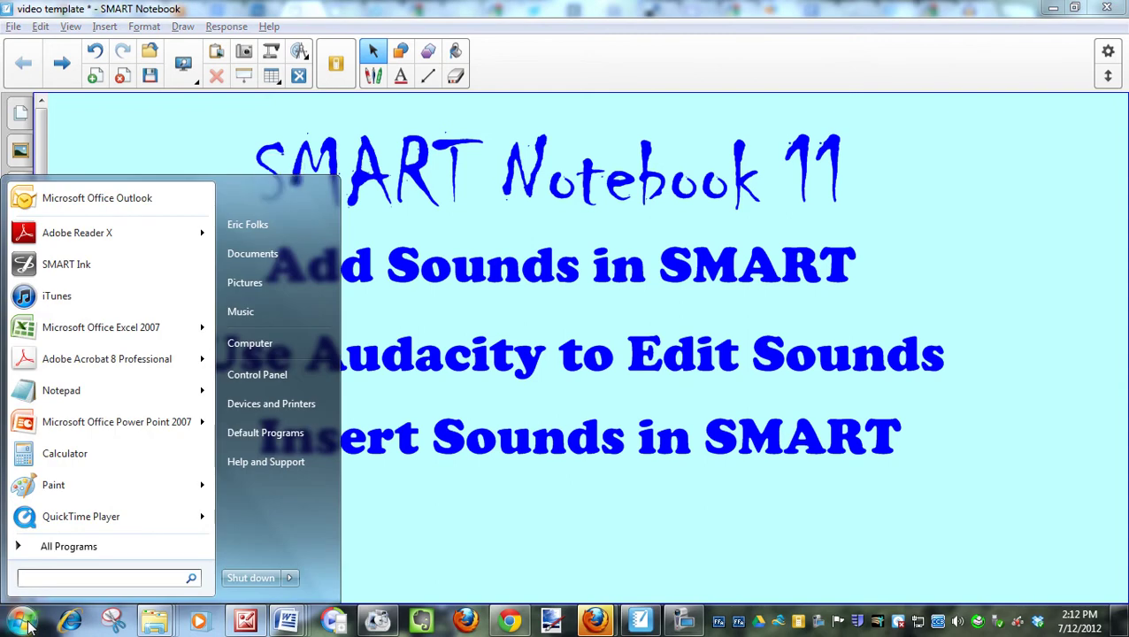
{"action": "type", "text": "Audac"}
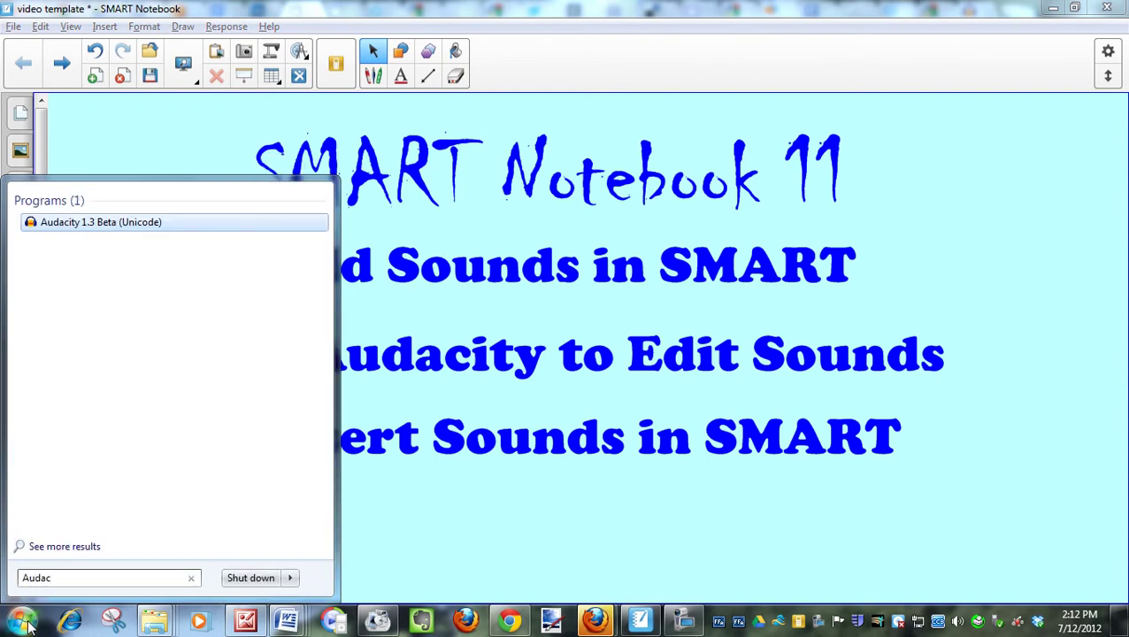
{"action": "left_click", "coordinate": [91, 223]}
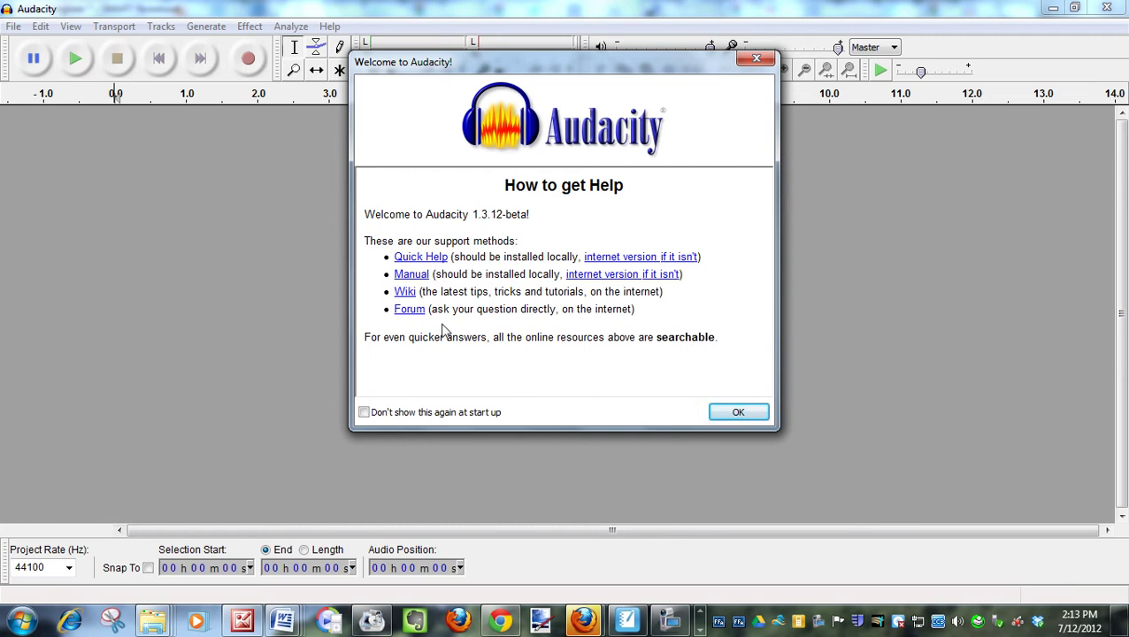
{"action": "left_click", "coordinate": [758, 416]}
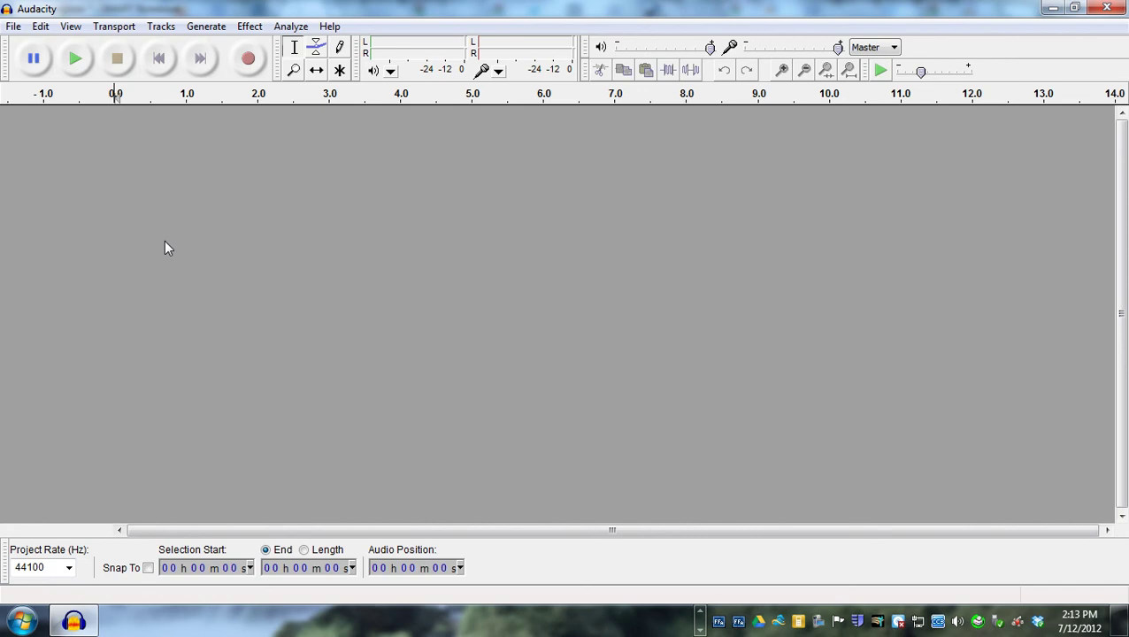
Set the recording device to Microphone (High Definition Aud) with 2 (Stereo) channels in the Audacity preferences.
{"action": "left_click", "coordinate": [14, 27]}
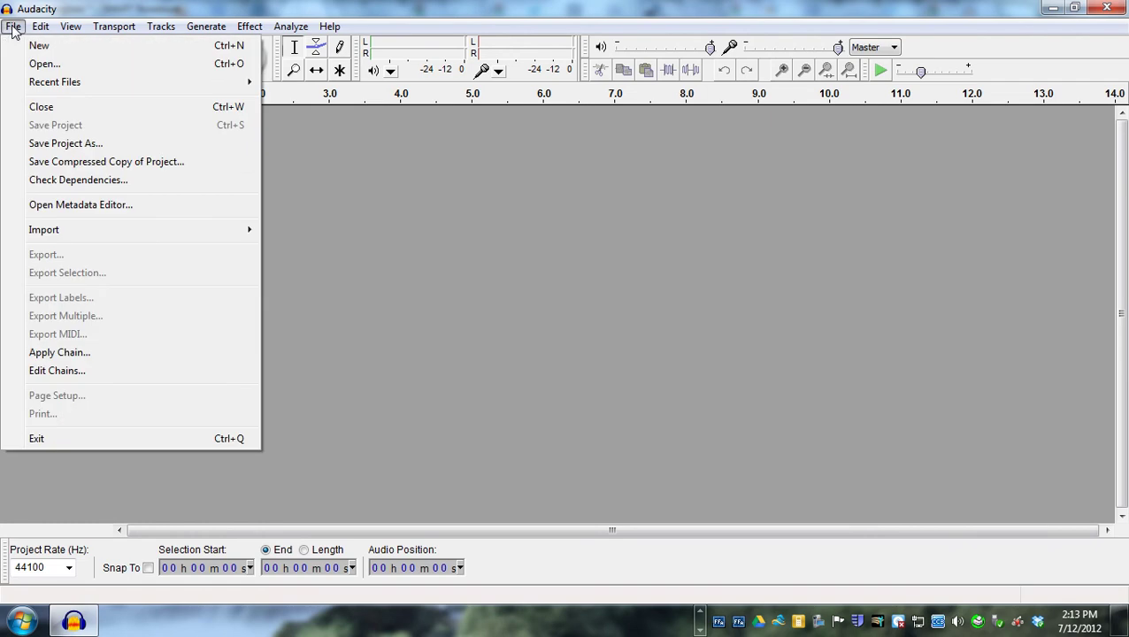
{"action": "mouse_move", "coordinate": [42, 28]}
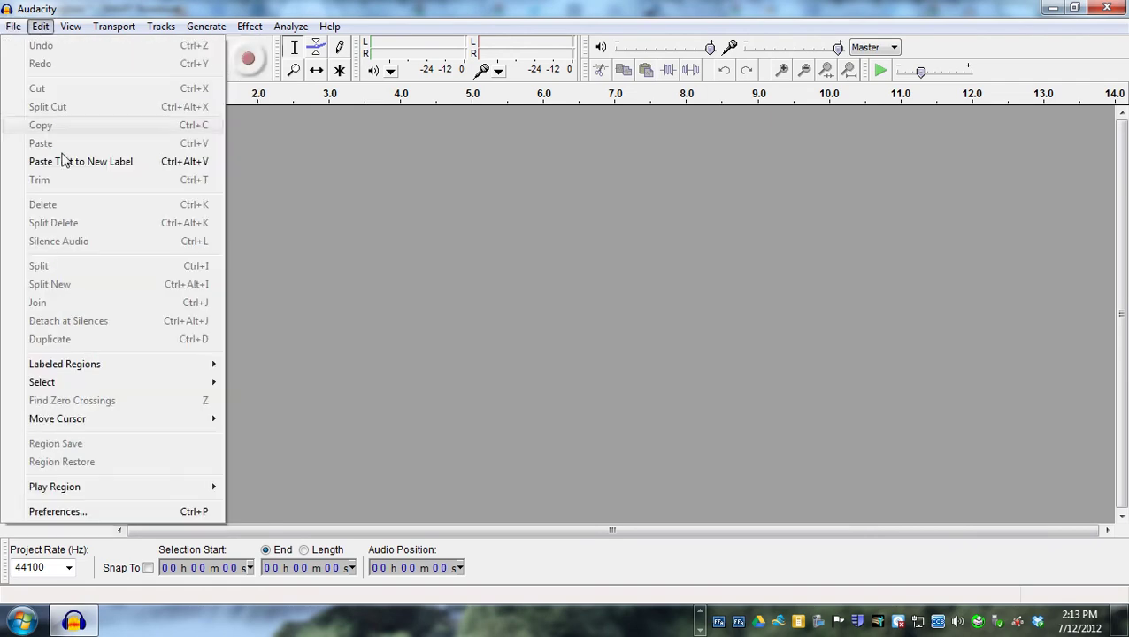
{"action": "left_click", "coordinate": [104, 510]}
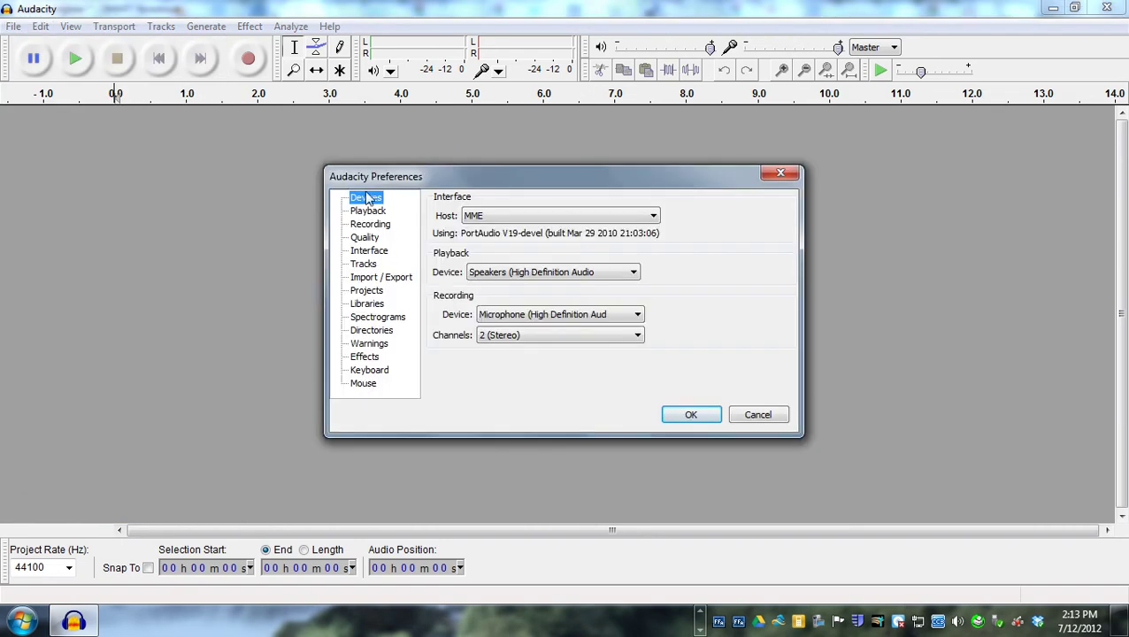
{"action": "left_click", "coordinate": [637, 316]}
{"action": "left_click", "coordinate": [617, 338]}
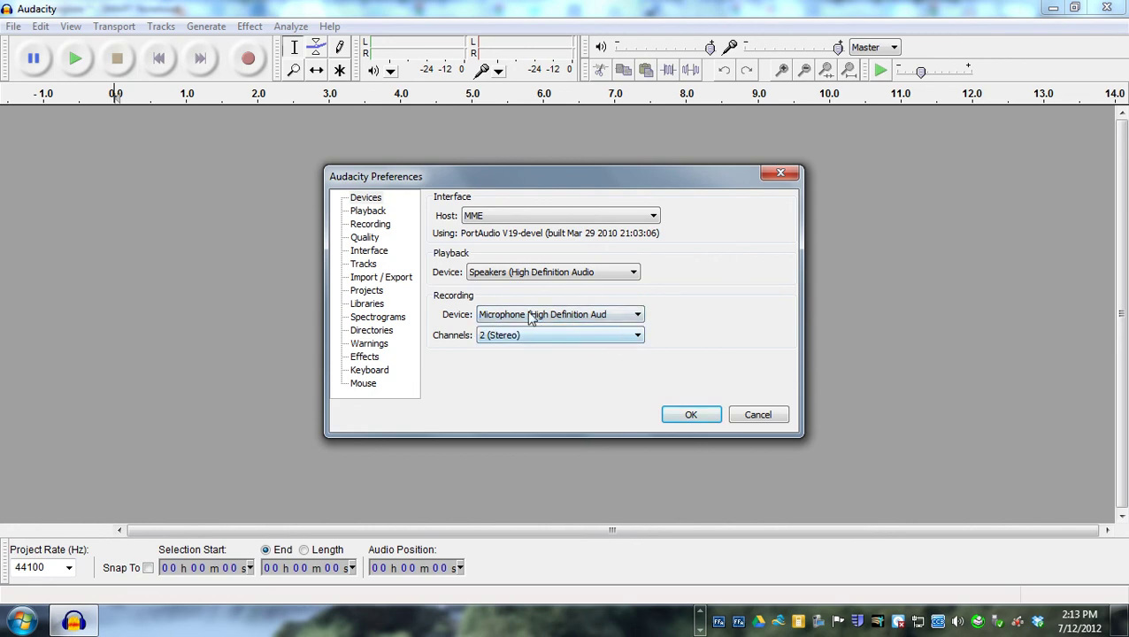
{"action": "left_click", "coordinate": [694, 416]}
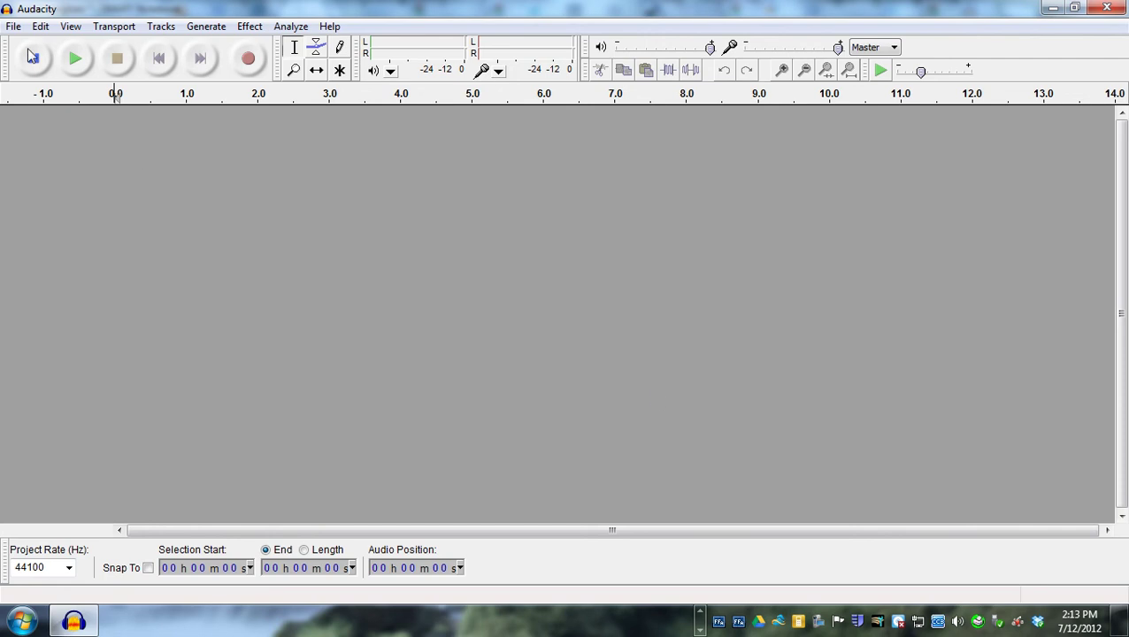
Record a stereo voice clip about 2.3 seconds long and play it back.
{"action": "left_click", "coordinate": [249, 64]}
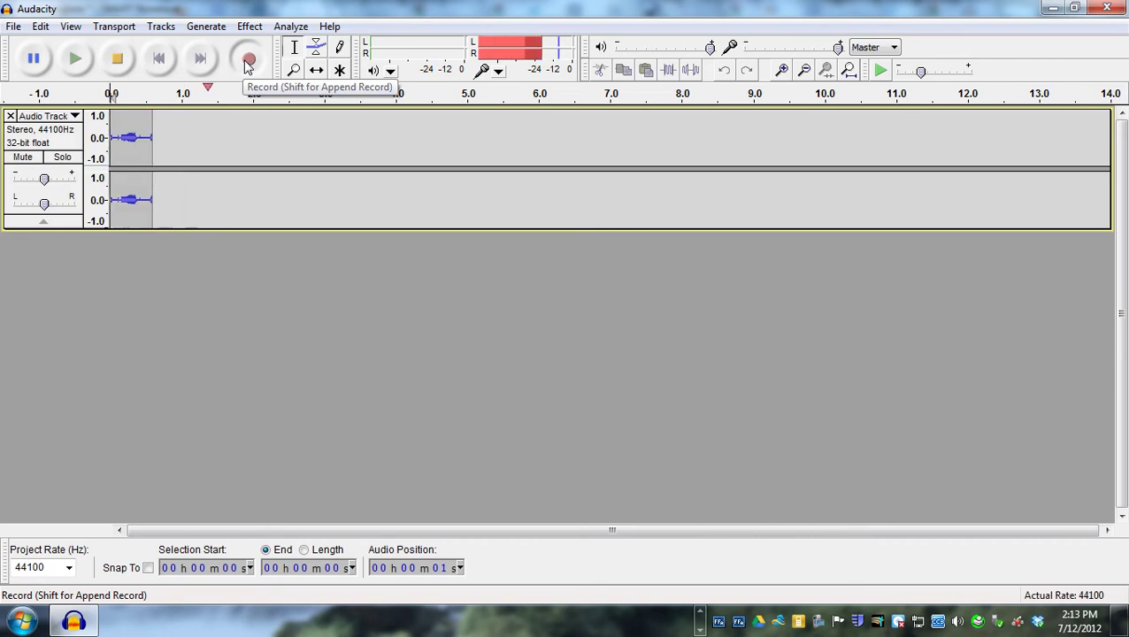
{"action": "left_click", "coordinate": [117, 58]}
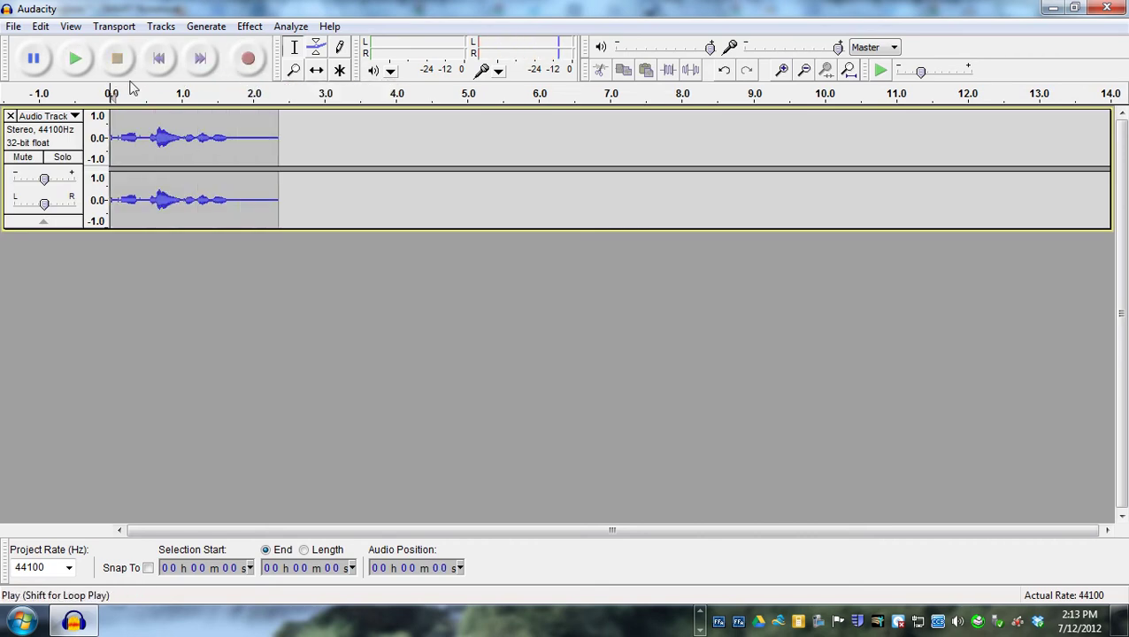
{"action": "left_click", "coordinate": [75, 59]}
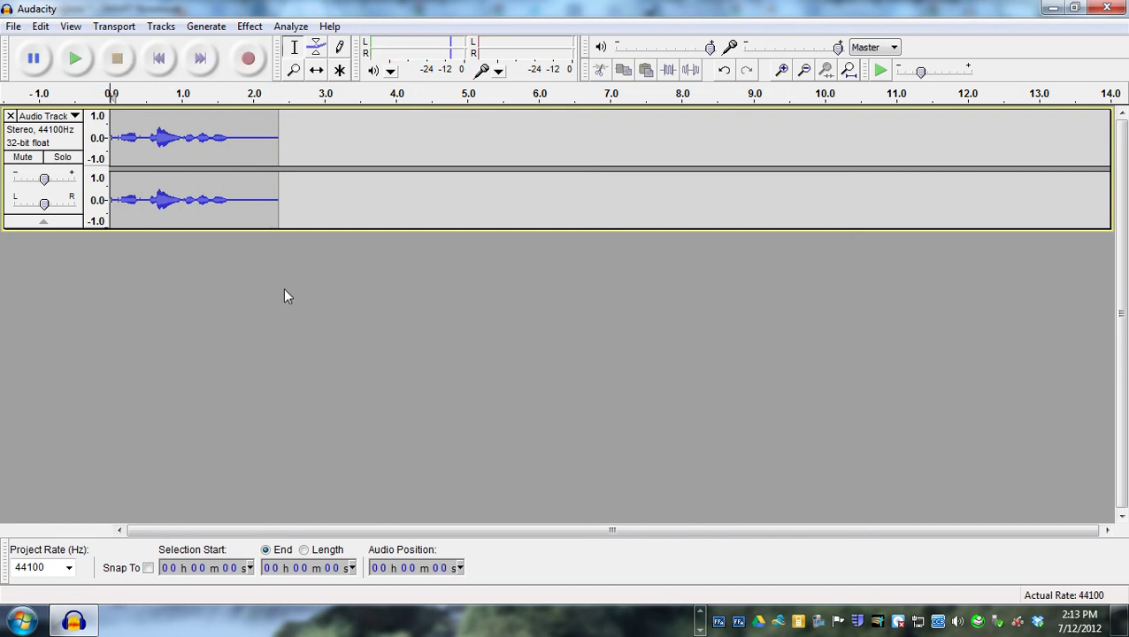
Apply a Fade Out effect to the section of the recording from about 0.8 to 1.4 seconds.
{"action": "left_click_drag", "start_coordinate": [165, 138], "coordinate": [213, 138]}
{"action": "left_click", "coordinate": [249, 26]}
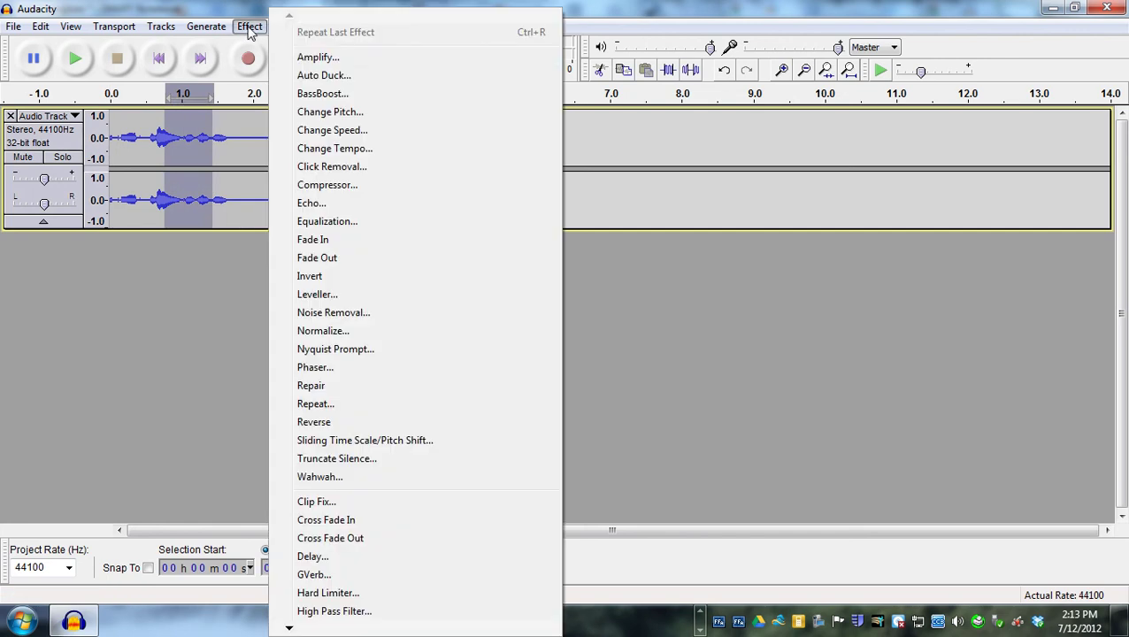
{"action": "left_click", "coordinate": [329, 257]}
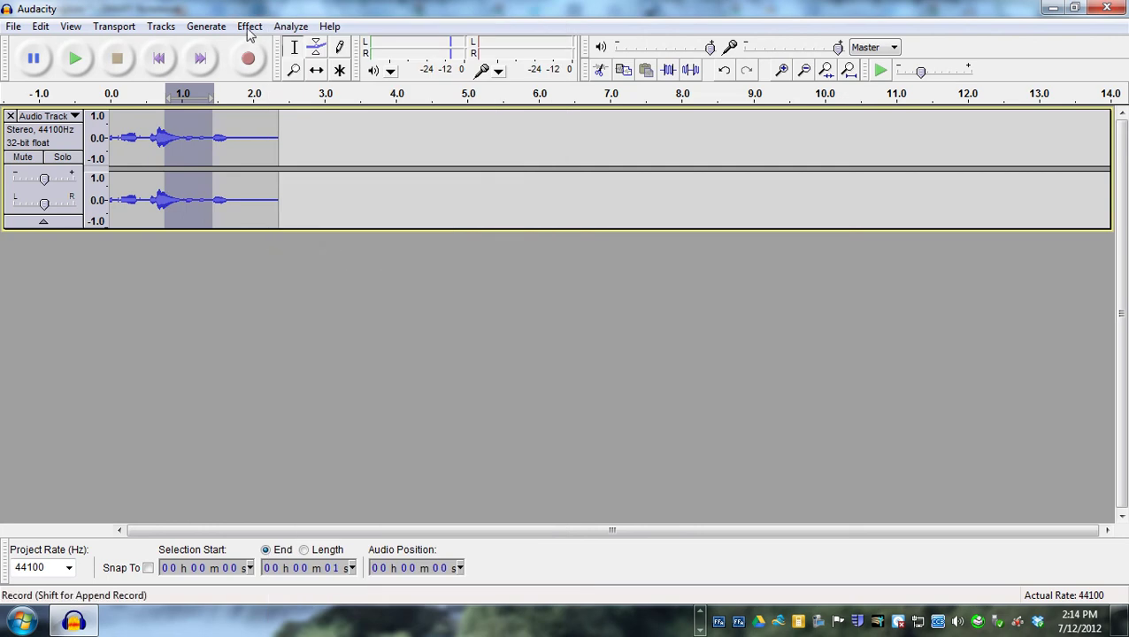
Replace the section from about 1.6 to 1.9 seconds with a 1-second Pluck sound at MIDI pitch 60 with abrupt fade-out.
{"action": "left_click_drag", "start_coordinate": [228, 133], "coordinate": [246, 133]}
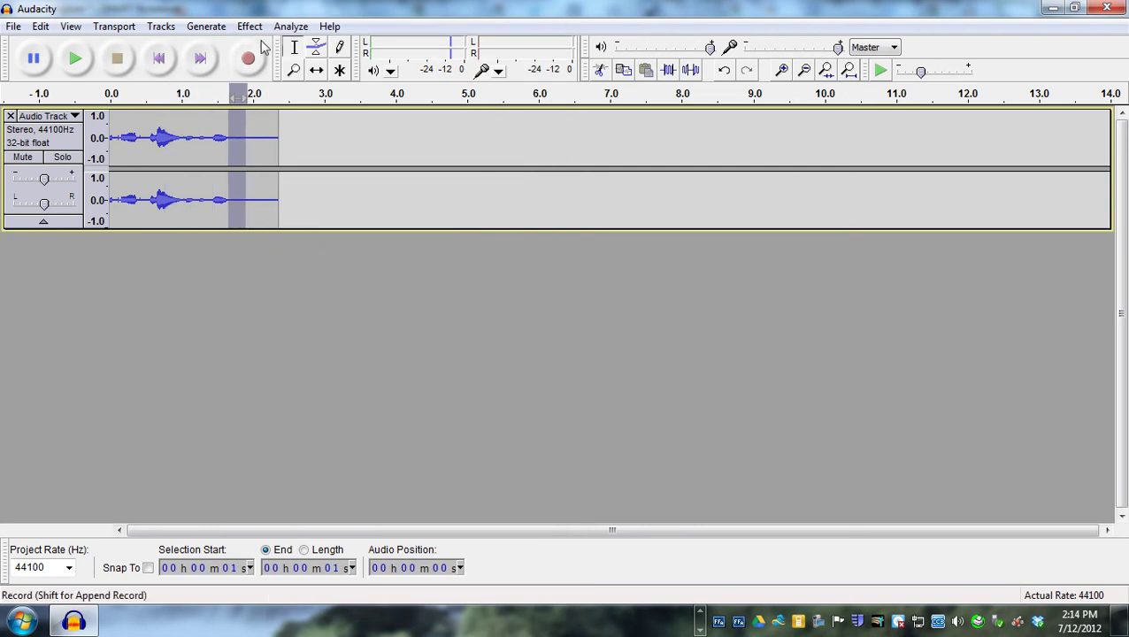
{"action": "left_click", "coordinate": [250, 27]}
{"action": "mouse_move", "coordinate": [207, 27]}
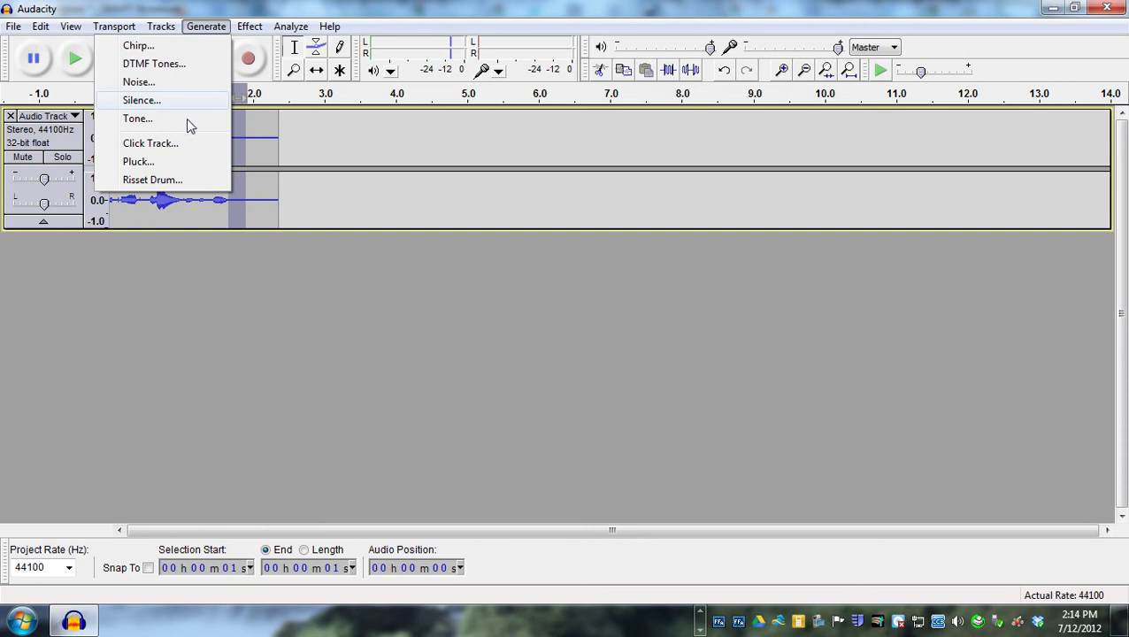
{"action": "left_click", "coordinate": [175, 165]}
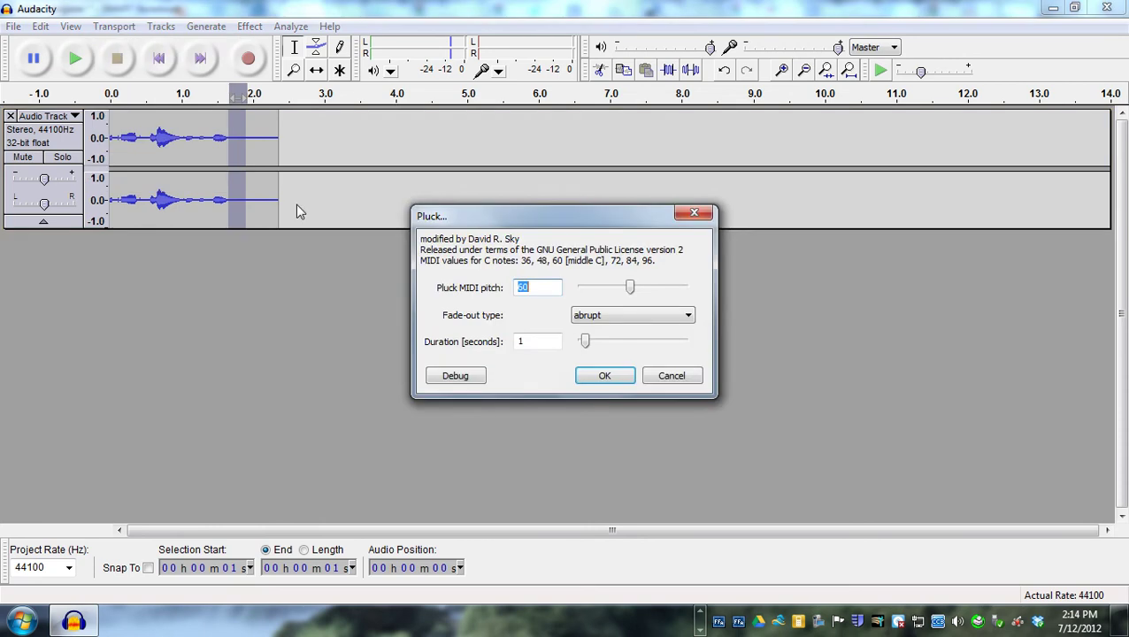
{"action": "left_click", "coordinate": [605, 378]}
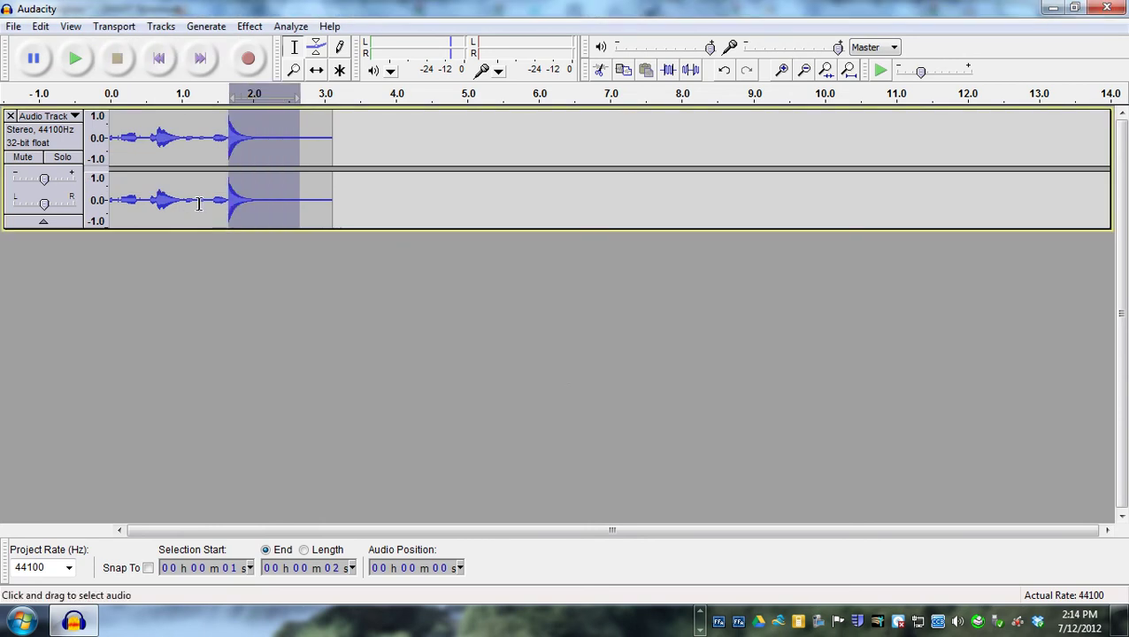
Apply Change Speed with a 0.000 percent change to the section from about 0.25 to 0.5 seconds.
{"action": "left_click", "coordinate": [137, 140]}
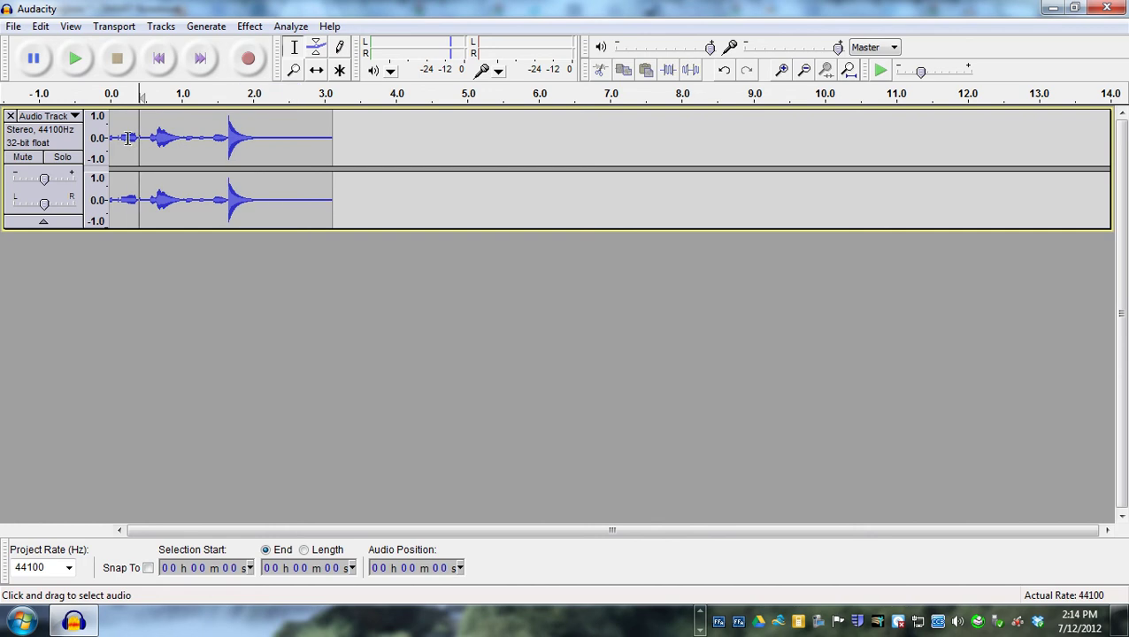
{"action": "left_click_drag", "start_coordinate": [129, 139], "coordinate": [147, 140]}
{"action": "left_click", "coordinate": [250, 27]}
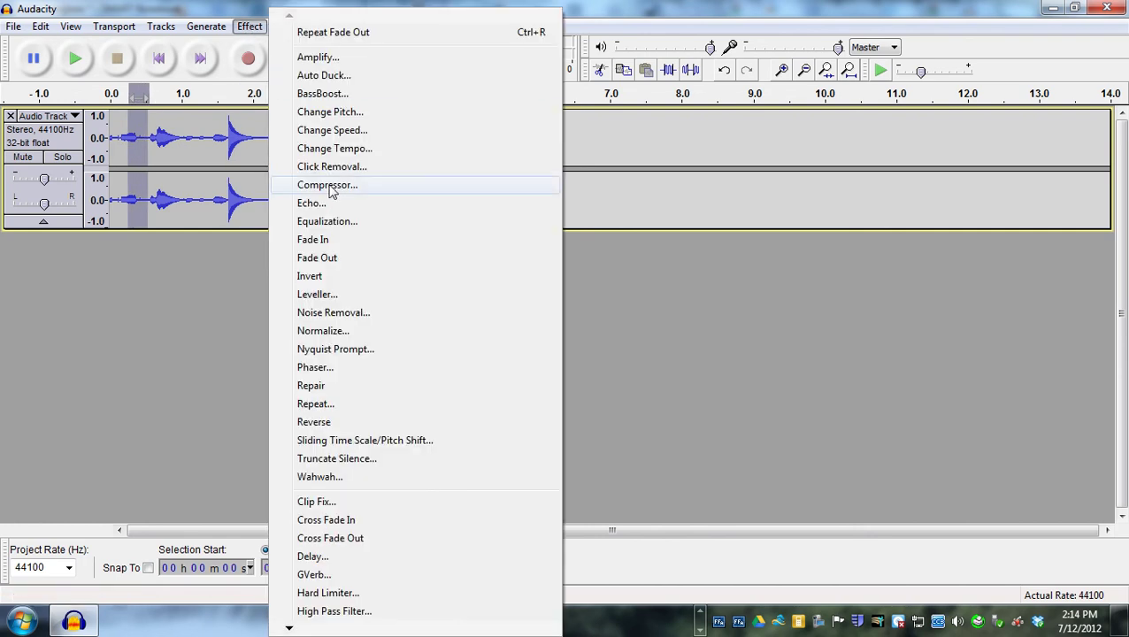
{"action": "left_click", "coordinate": [353, 131]}
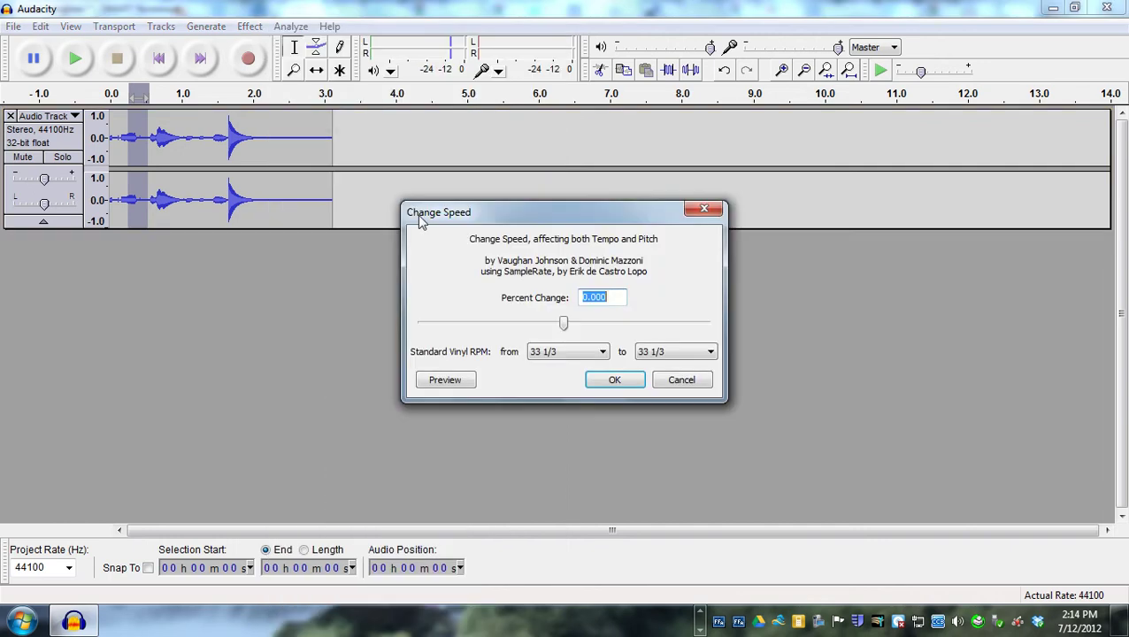
{"action": "left_click", "coordinate": [595, 379]}
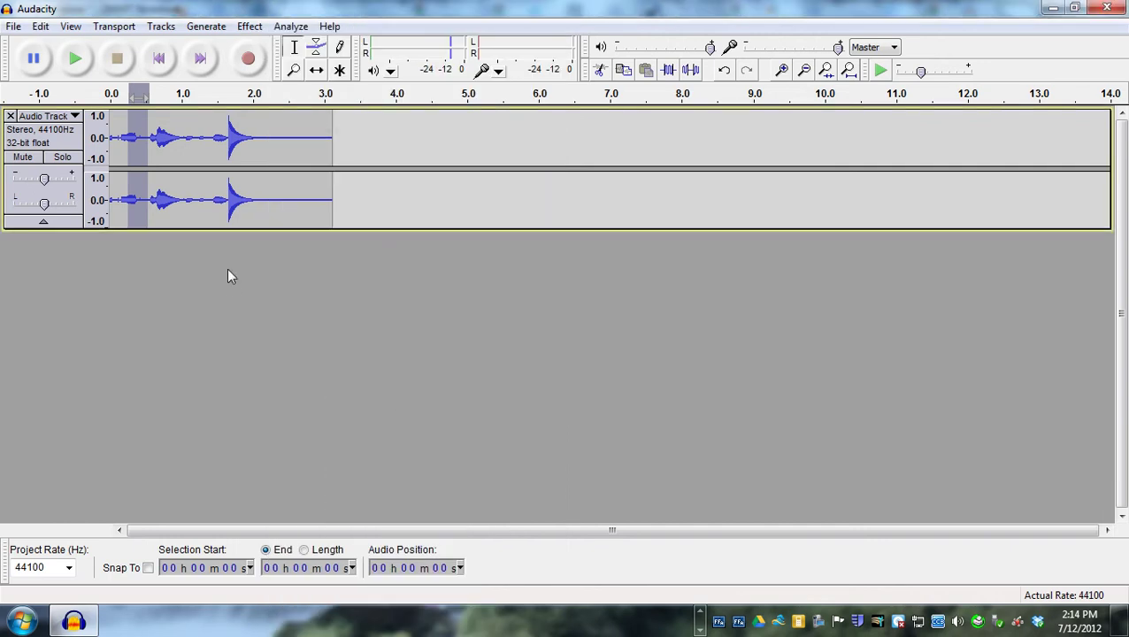
Play back the edited clip and export it to the Desktop as an AIFF (Apple) signed 16 bit PCM file named test sound, with empty metadata.
{"action": "left_click", "coordinate": [135, 200]}
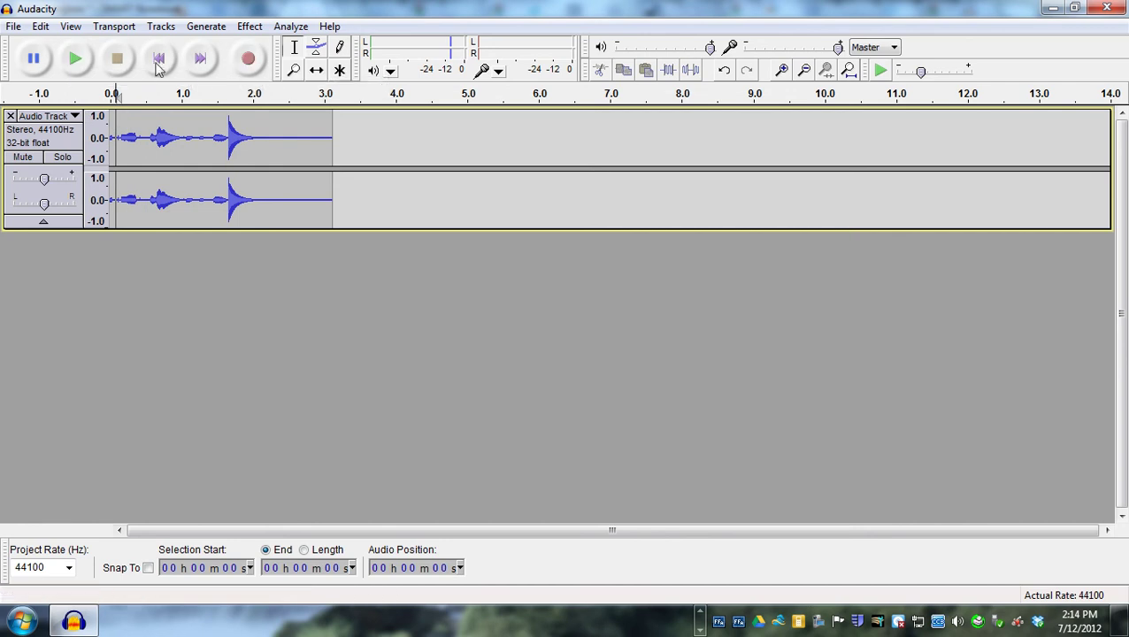
{"action": "left_click", "coordinate": [76, 60]}
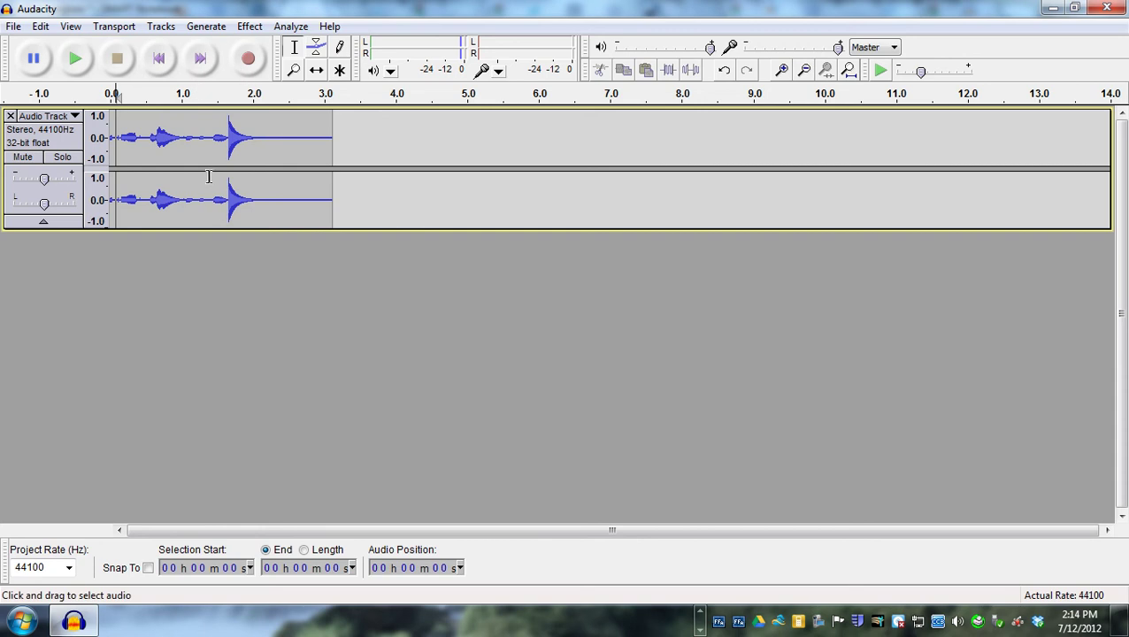
{"action": "left_click", "coordinate": [13, 28]}
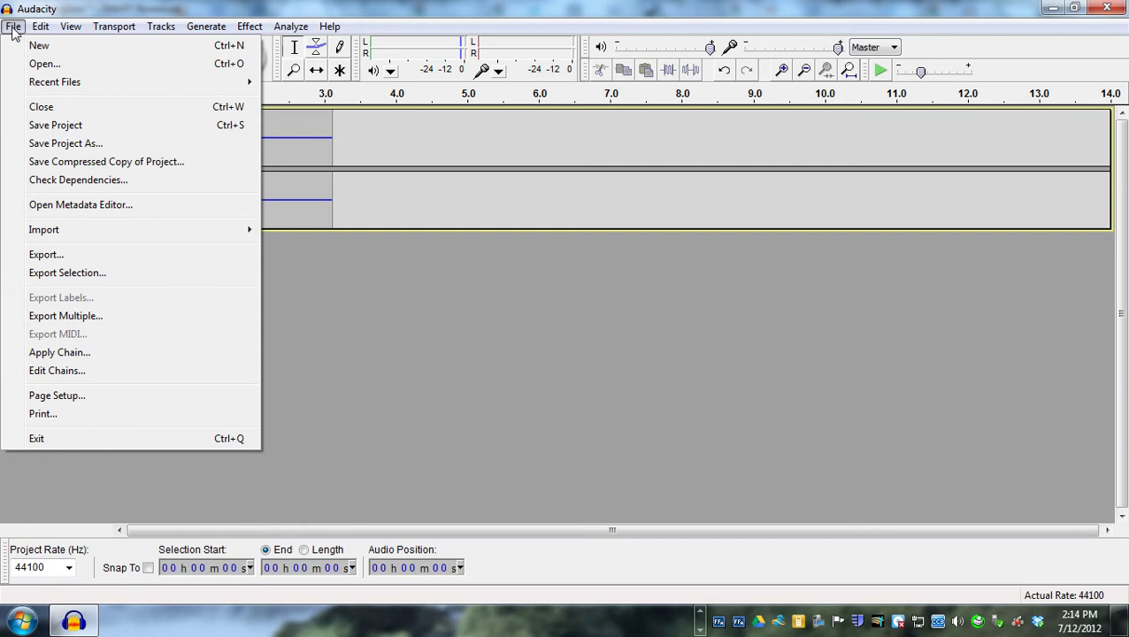
{"action": "left_click", "coordinate": [80, 255]}
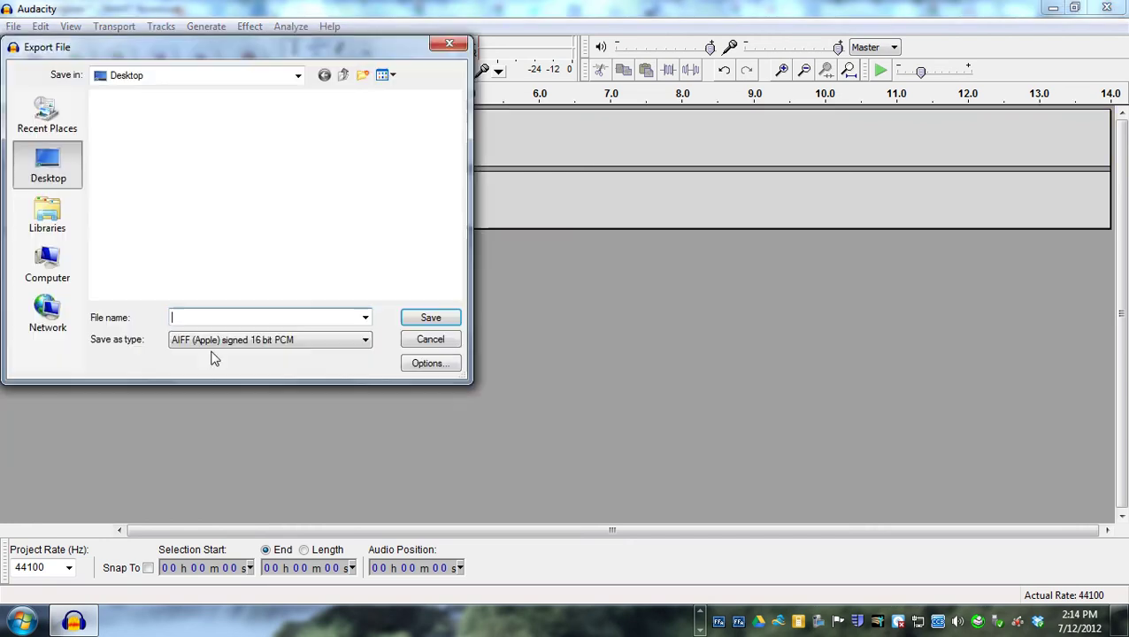
{"action": "left_click", "coordinate": [363, 343]}
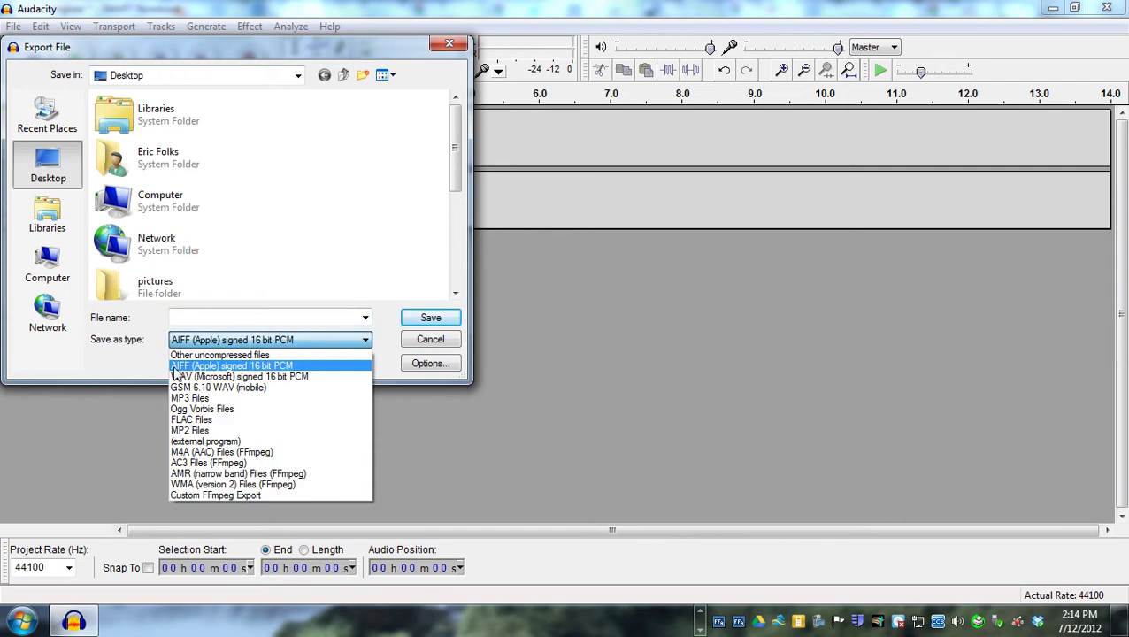
{"action": "left_click", "coordinate": [188, 365]}
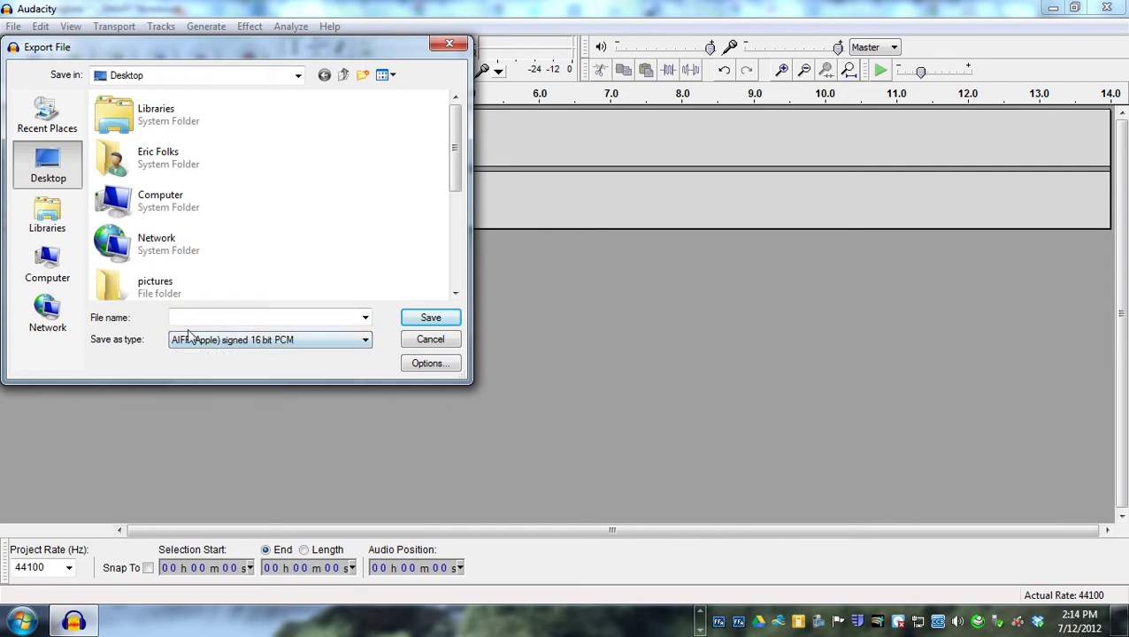
{"action": "left_click", "coordinate": [190, 318]}
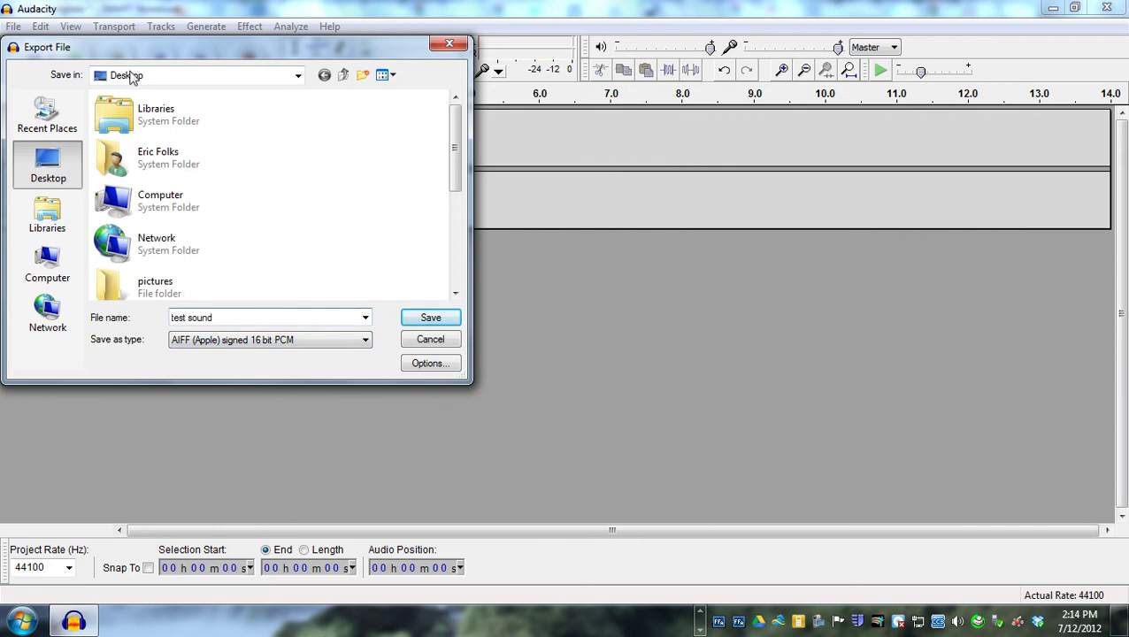
{"action": "left_click", "coordinate": [424, 321]}
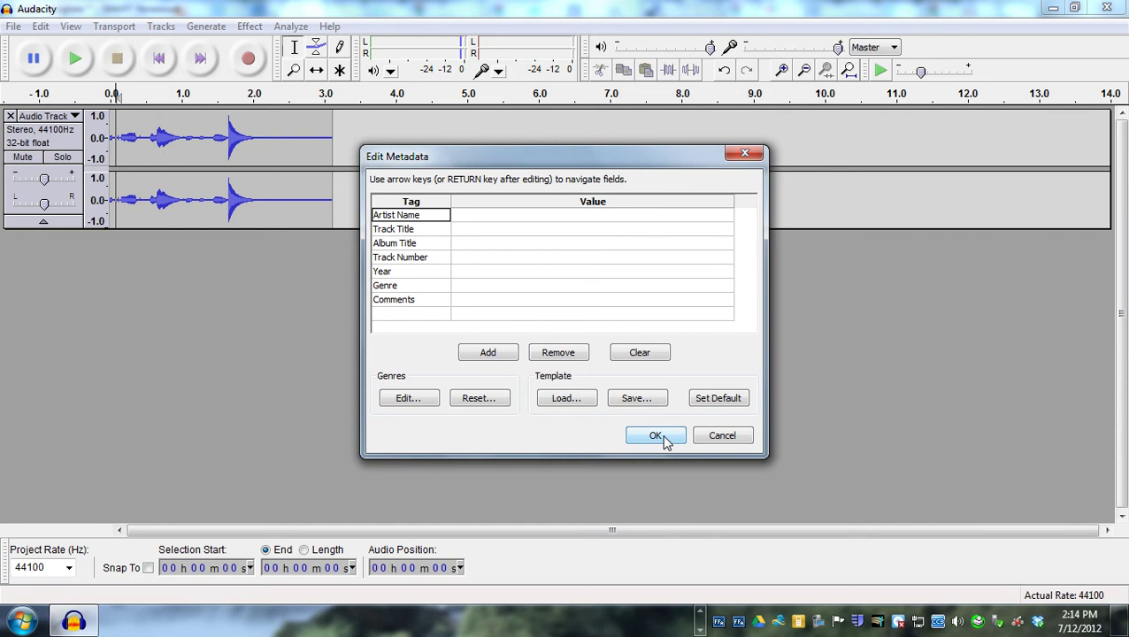
{"action": "left_click", "coordinate": [655, 435]}
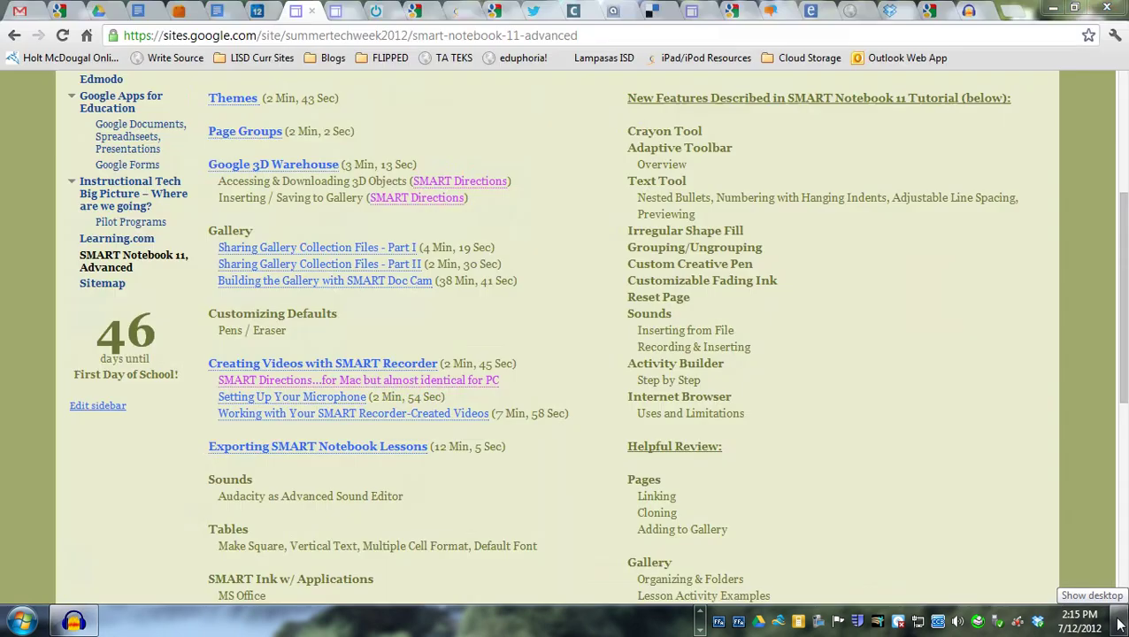
Show the desktop, shift the test sound.aiff icon slightly to the right, and switch to SMART Notebook.
{"action": "left_click", "coordinate": [1120, 621]}
{"action": "left_click_drag", "start_coordinate": [979, 562], "coordinate": [1040, 566]}
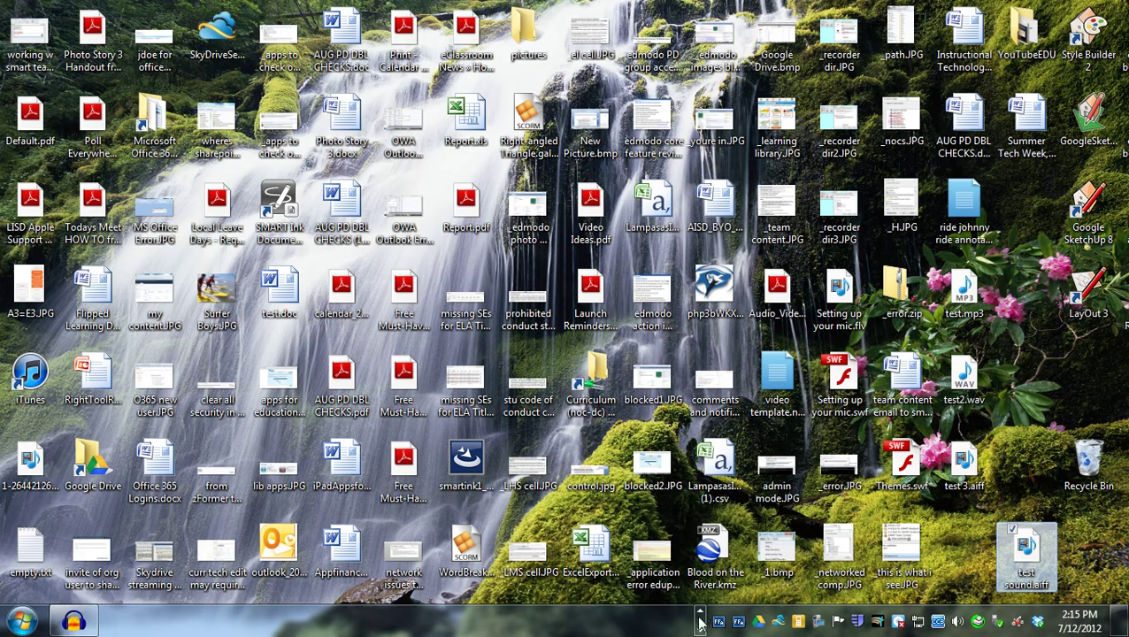
{"action": "left_click", "coordinate": [626, 621]}
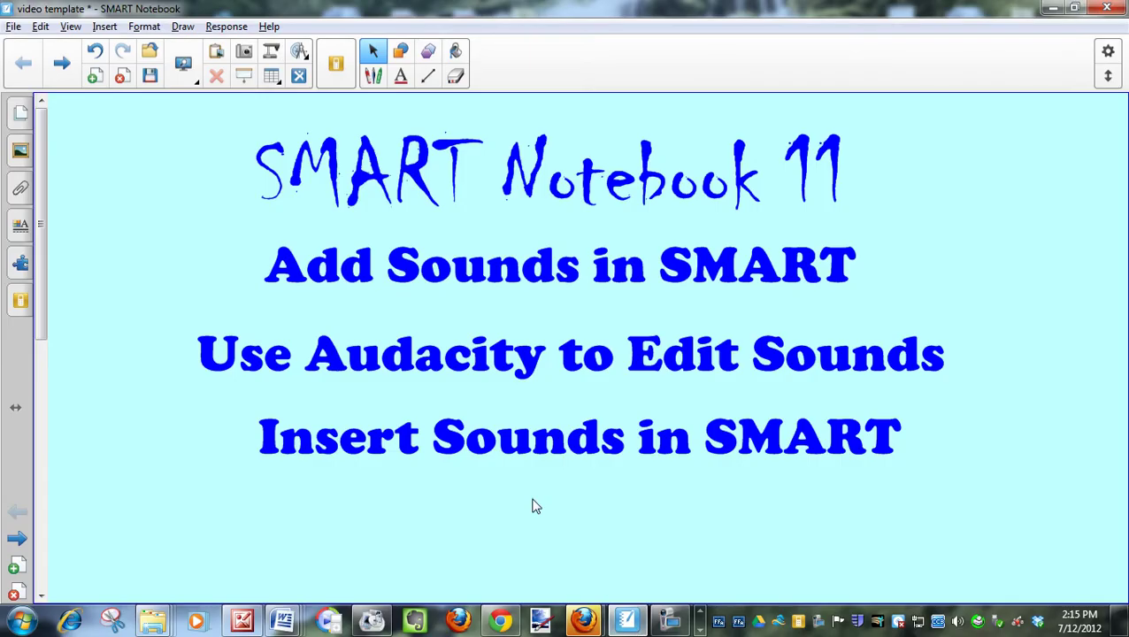
Attach test sound.aiff from the Desktop to the "Use Audacity to Edit Sounds" text object, played by pressing the object.
{"action": "left_click", "coordinate": [593, 352]}
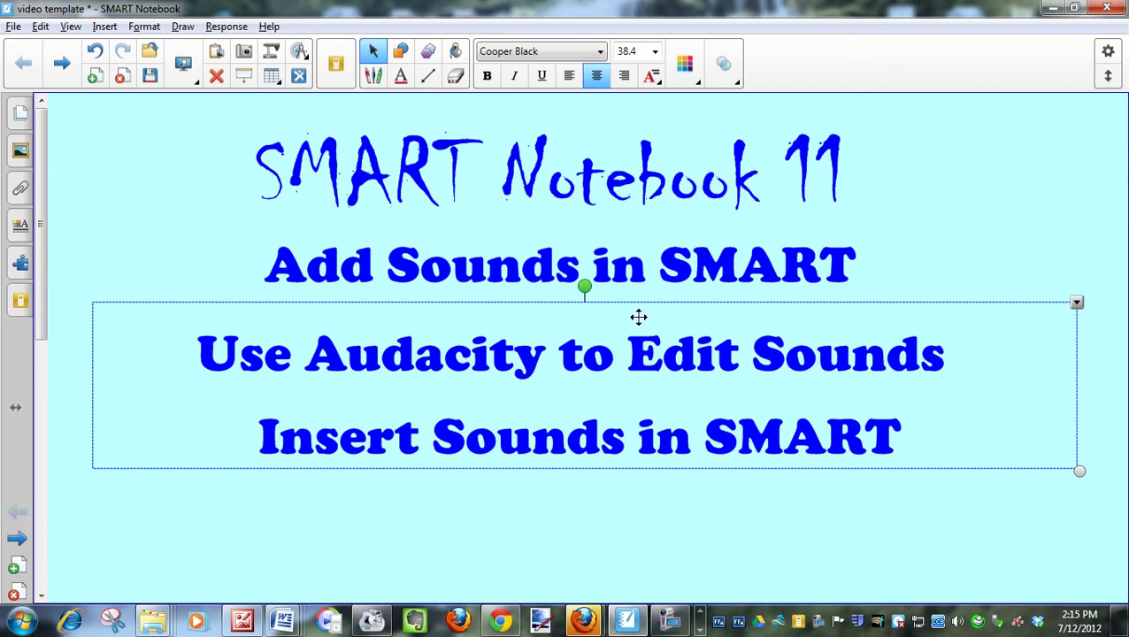
{"action": "left_click", "coordinate": [1077, 303]}
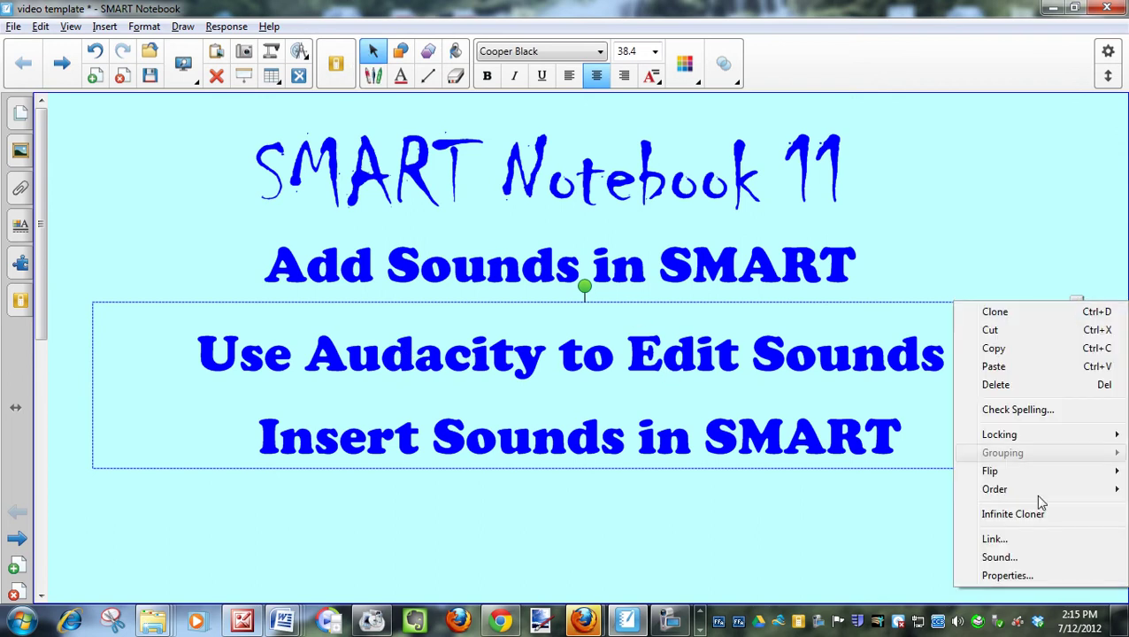
{"action": "left_click", "coordinate": [1012, 557]}
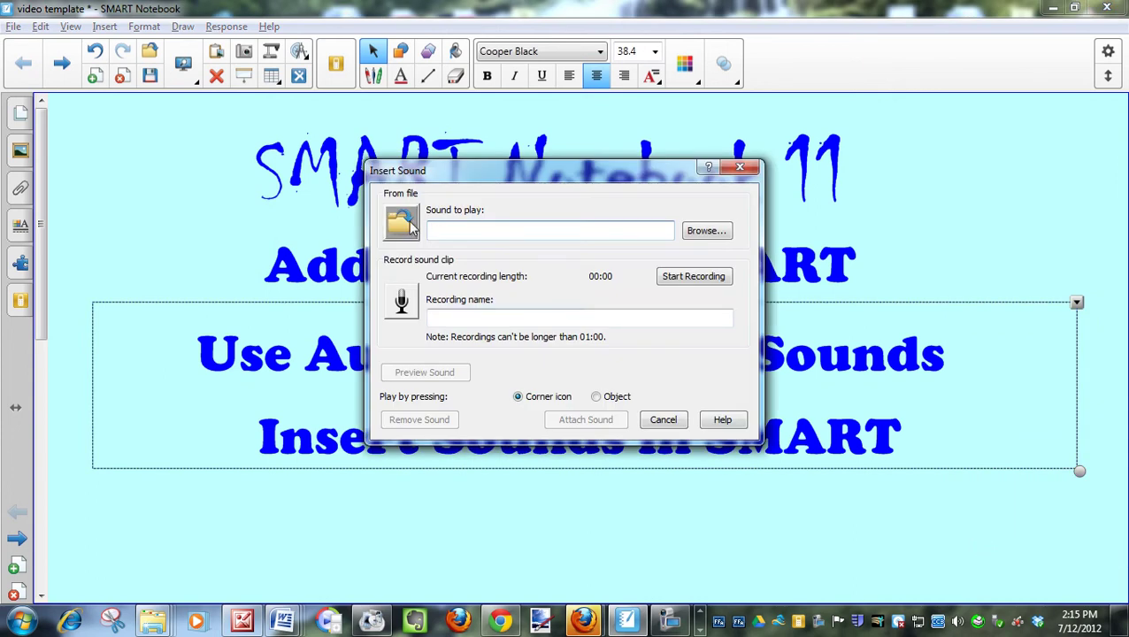
{"action": "left_click", "coordinate": [702, 232]}
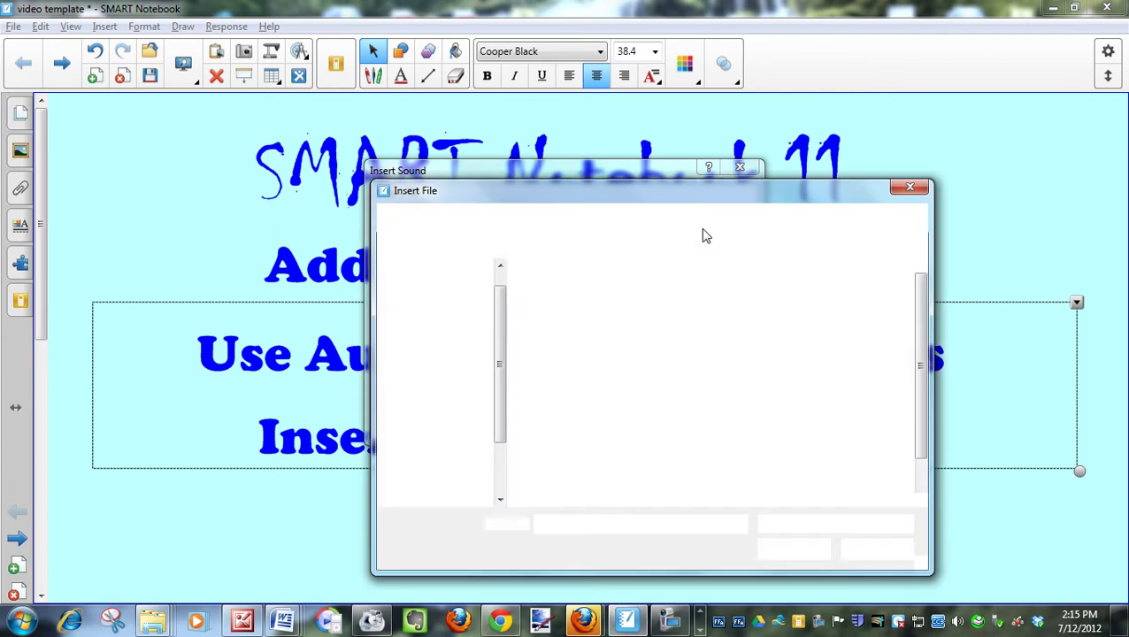
{"action": "left_click_drag", "start_coordinate": [917, 338], "coordinate": [927, 482]}
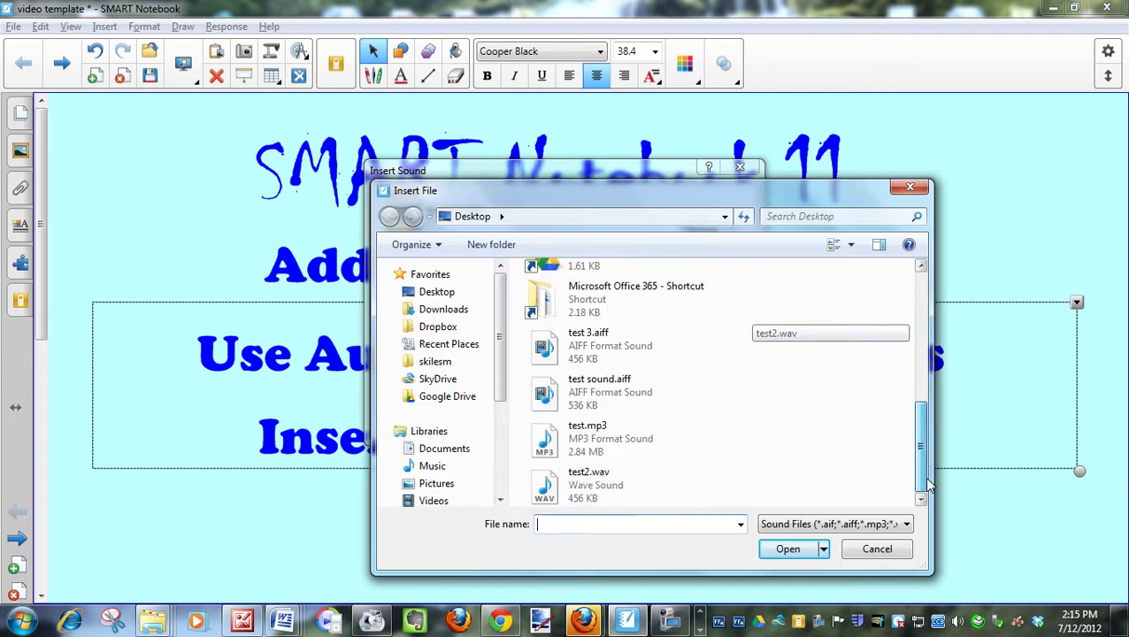
{"action": "left_click", "coordinate": [582, 400]}
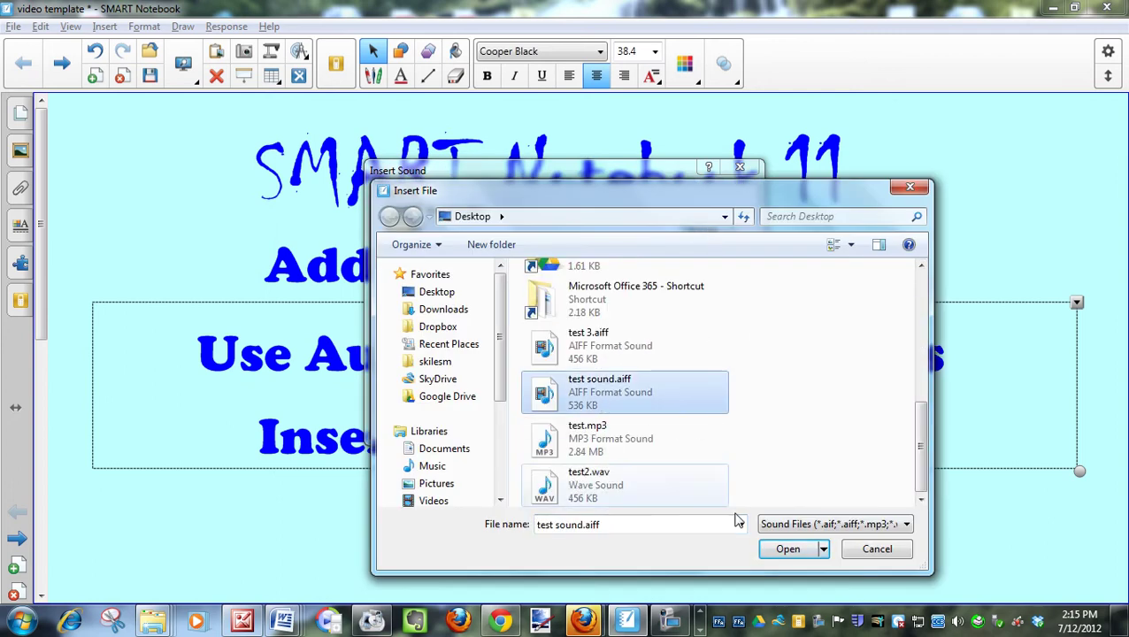
{"action": "left_click", "coordinate": [805, 550]}
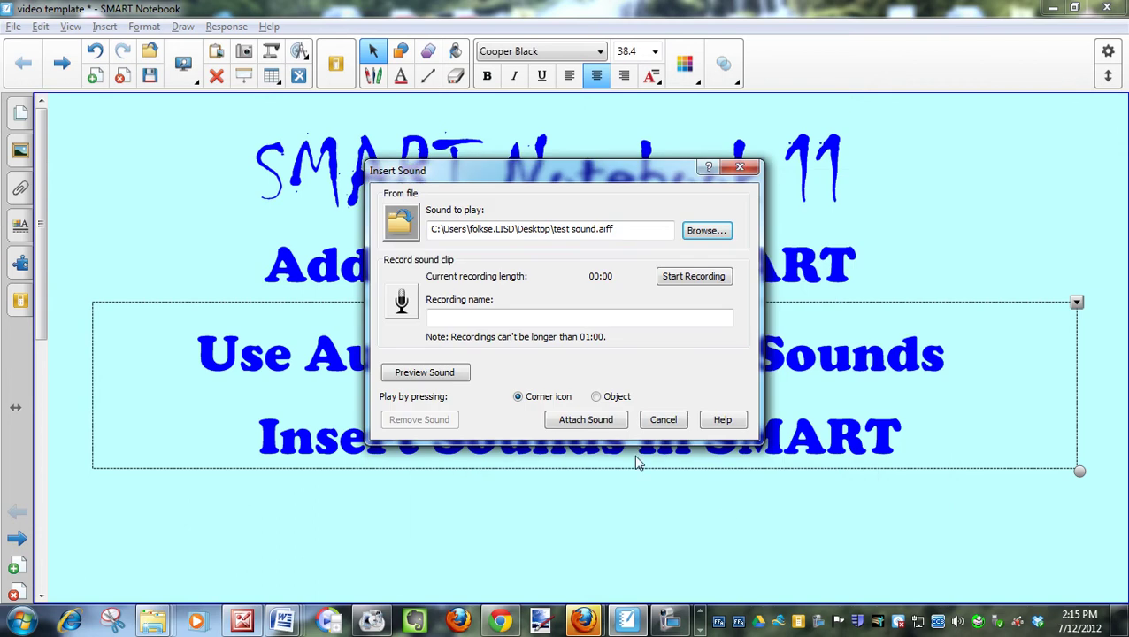
{"action": "left_click", "coordinate": [596, 396]}
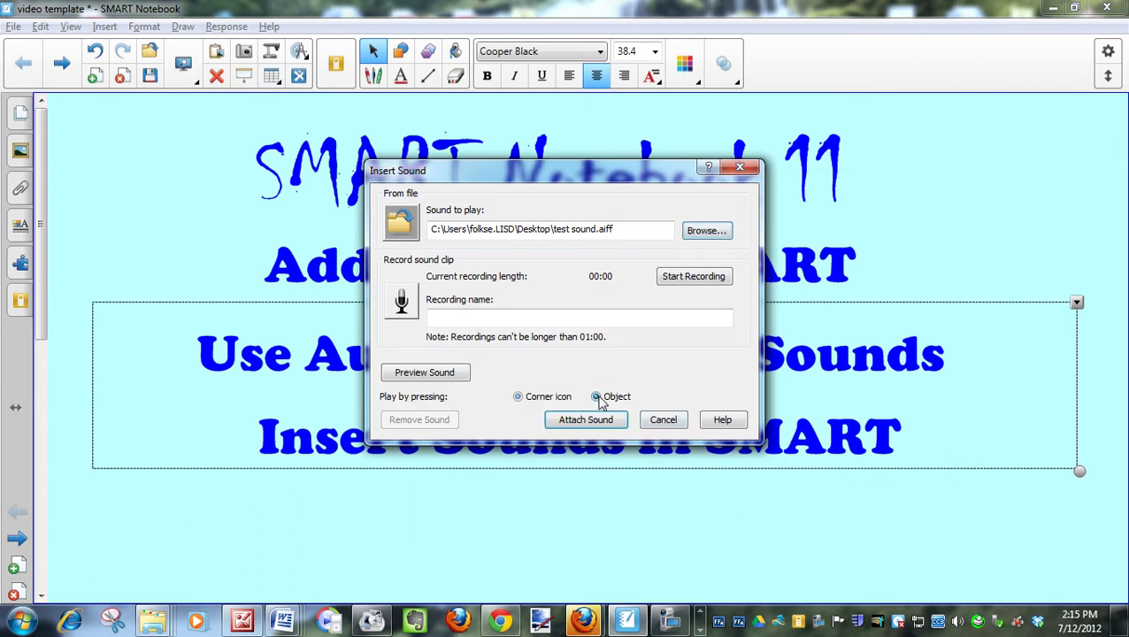
{"action": "left_click", "coordinate": [610, 420]}
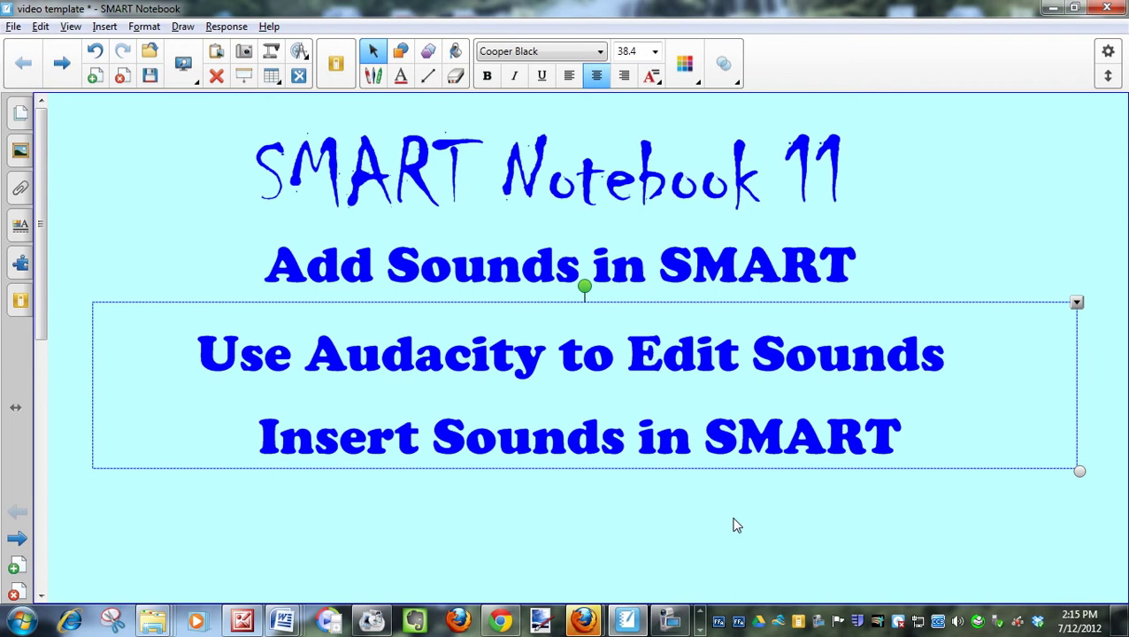
Test the sound attached to the "Use Audacity to Edit Sounds" text and deselect the object.
{"action": "left_click", "coordinate": [737, 526]}
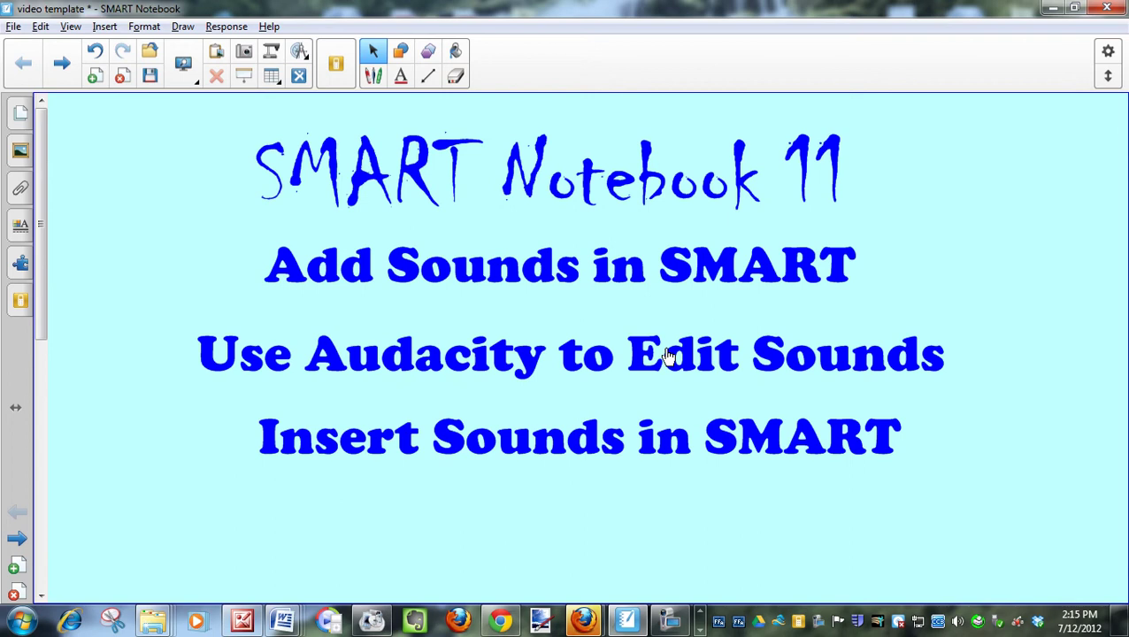
{"action": "left_click", "coordinate": [669, 355]}
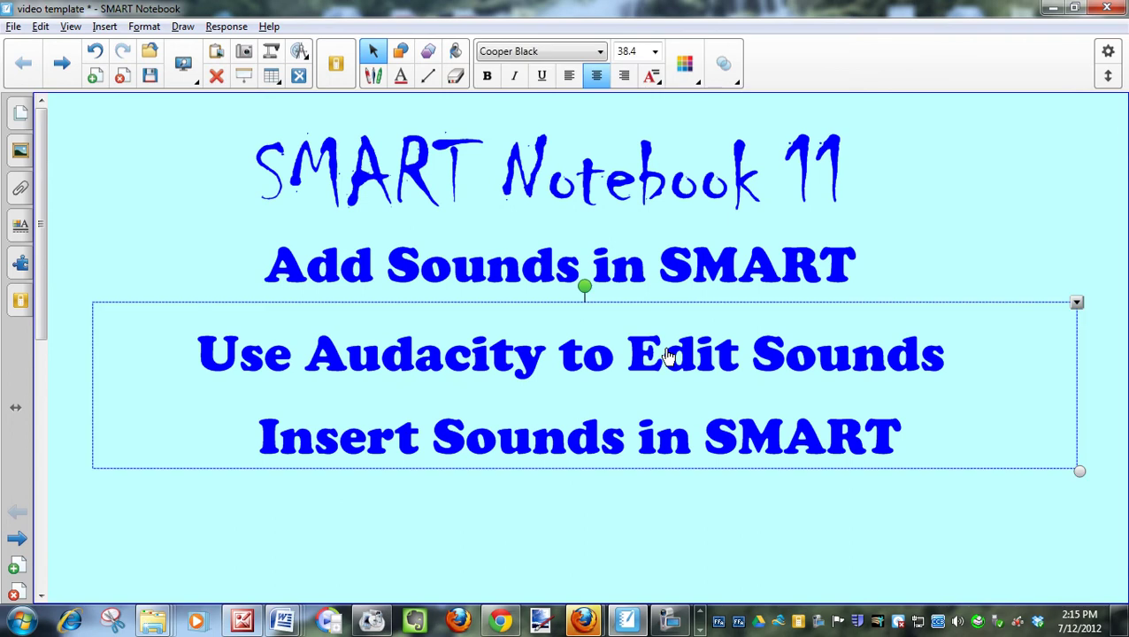
{"action": "left_click", "coordinate": [708, 540]}
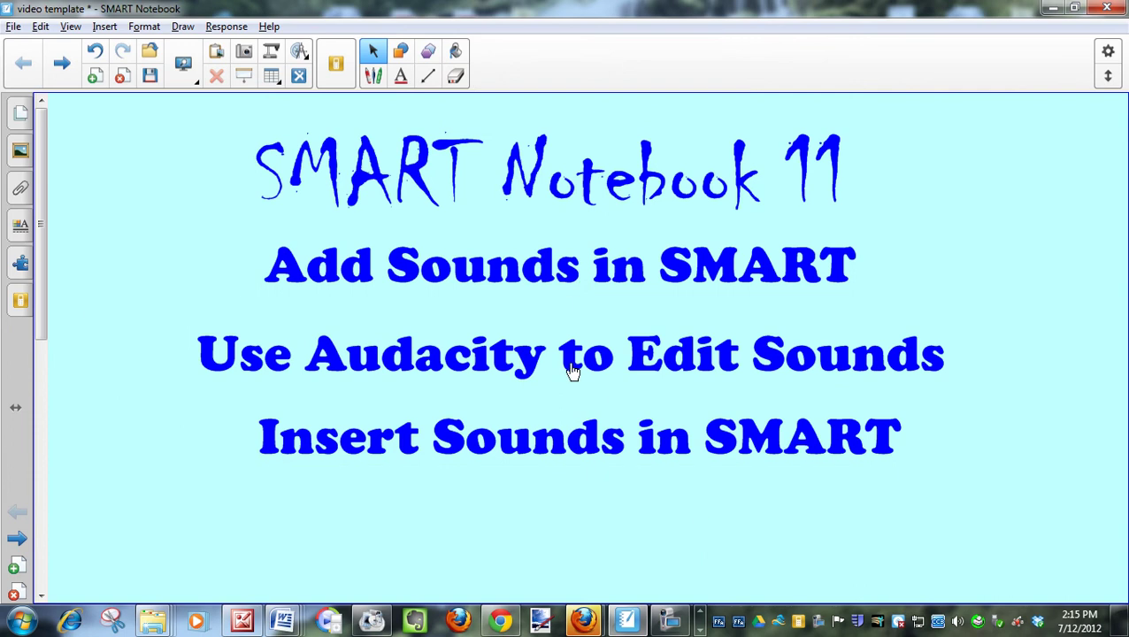
Switch to Audacity and remove the recorded audio track from the project.
{"action": "left_click", "coordinate": [701, 632]}
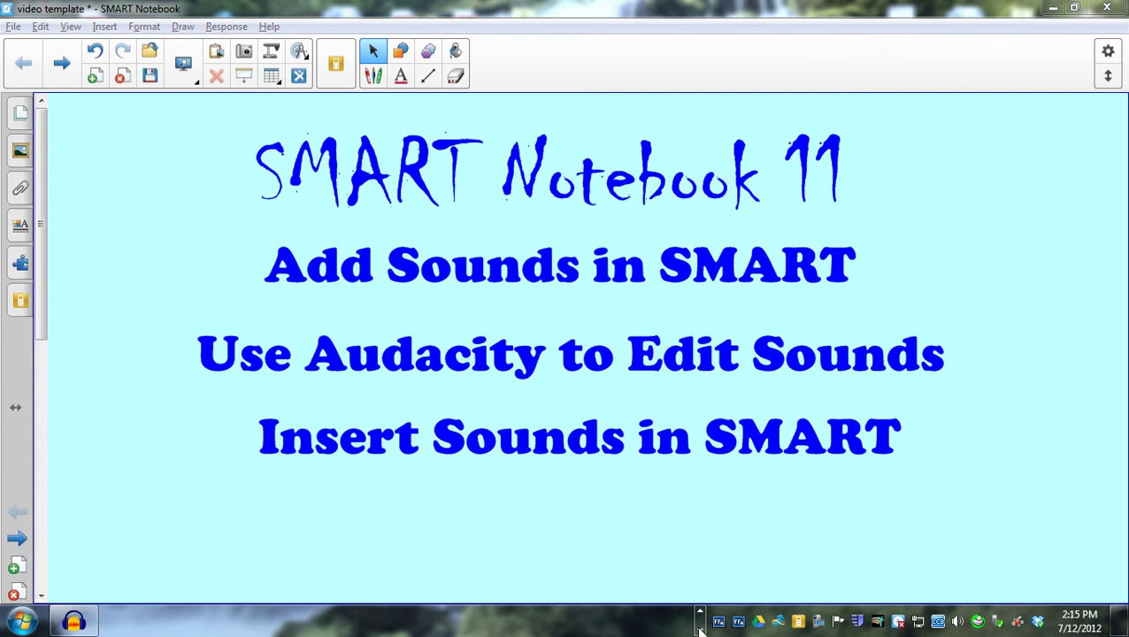
{"action": "left_click", "coordinate": [74, 621]}
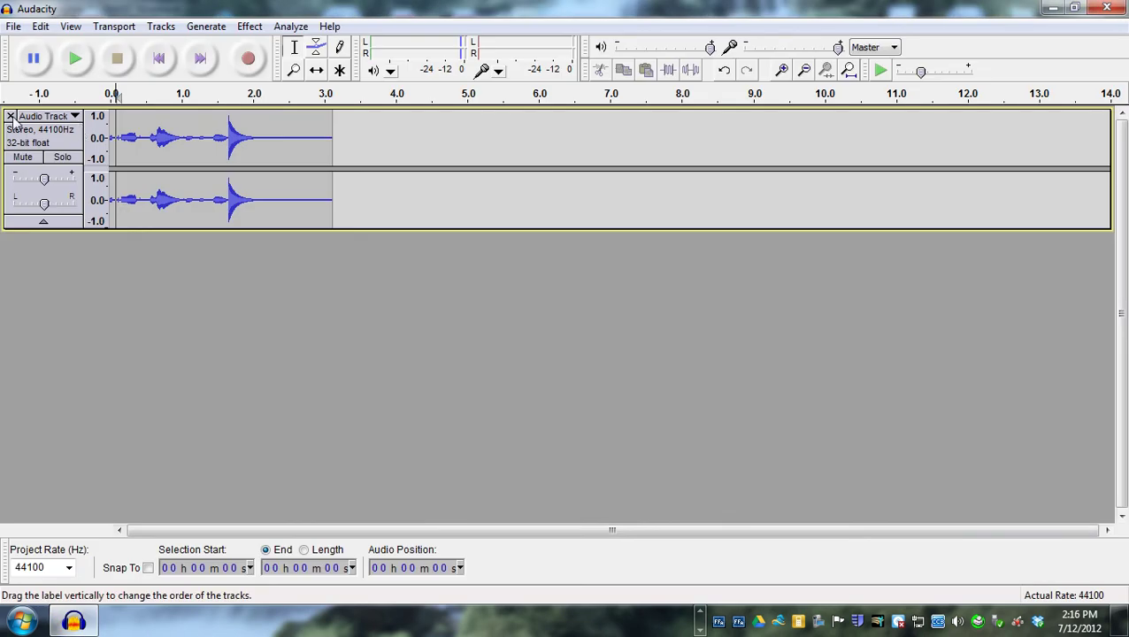
{"action": "left_click", "coordinate": [11, 117]}
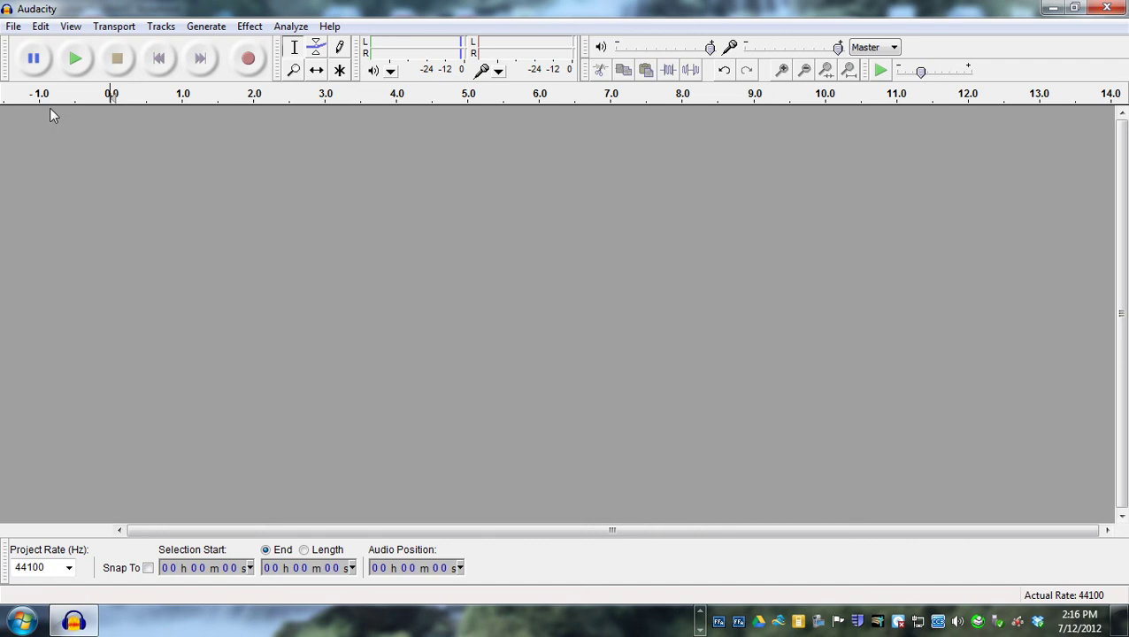
Open 01 Blessed.mp3 from the Music folder and play its first few seconds.
{"action": "left_click", "coordinate": [13, 28]}
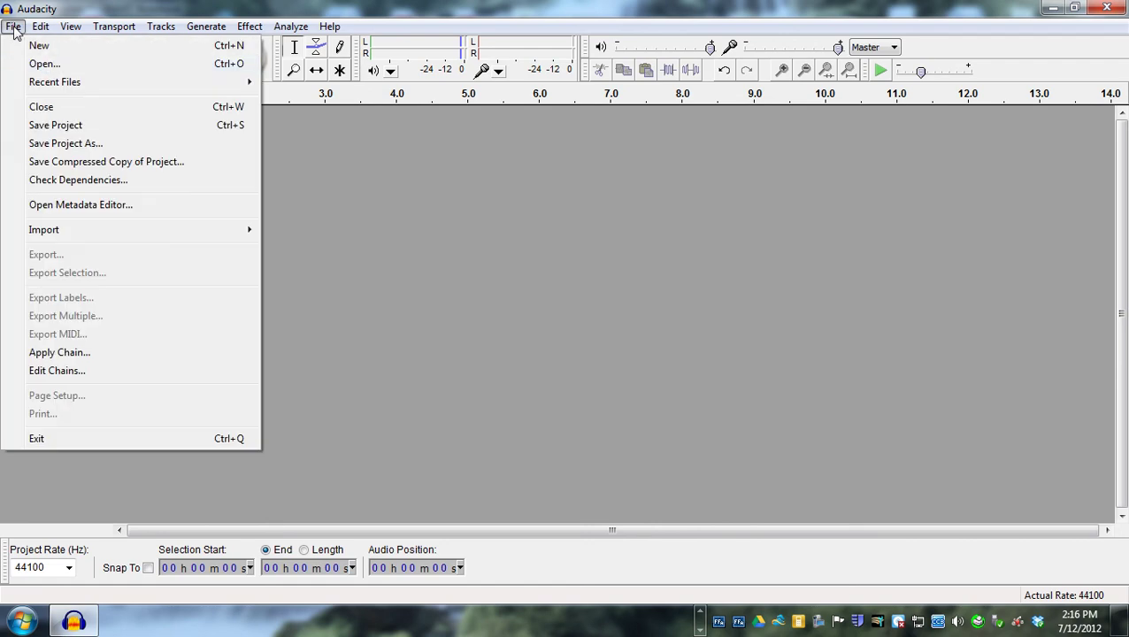
{"action": "left_click", "coordinate": [54, 68]}
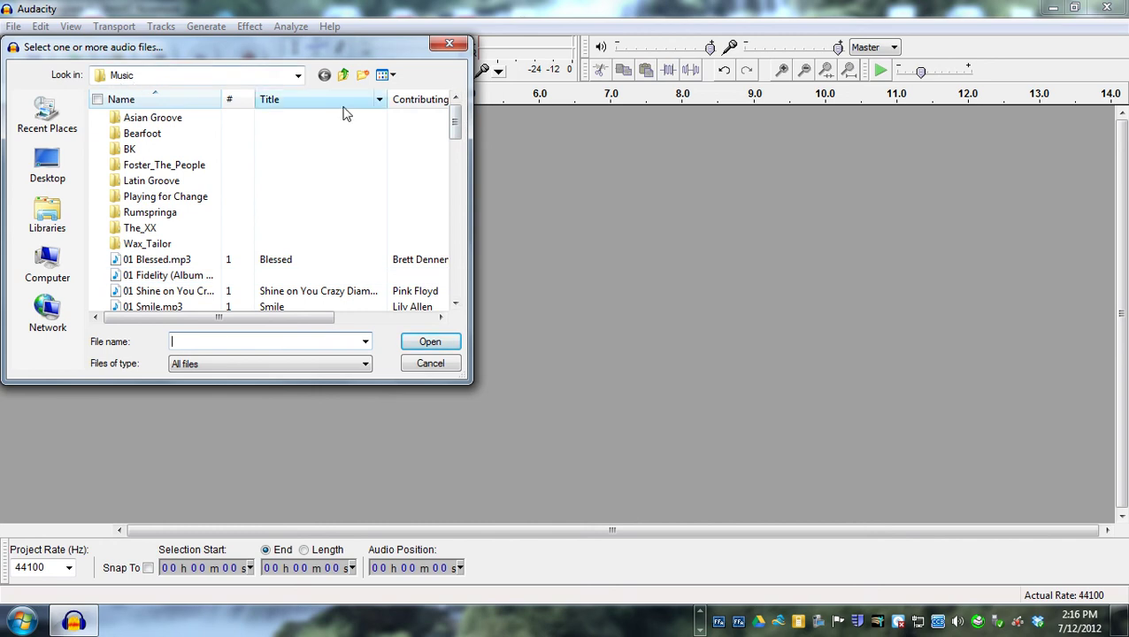
{"action": "left_click_drag", "start_coordinate": [453, 137], "coordinate": [456, 158]}
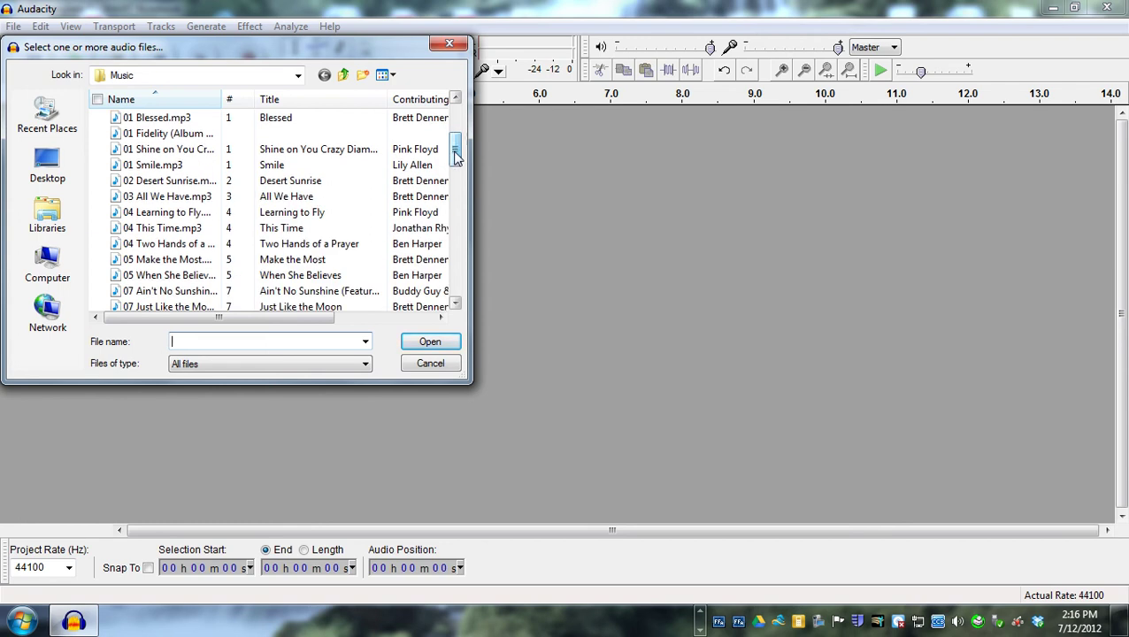
{"action": "double_click", "coordinate": [157, 121]}
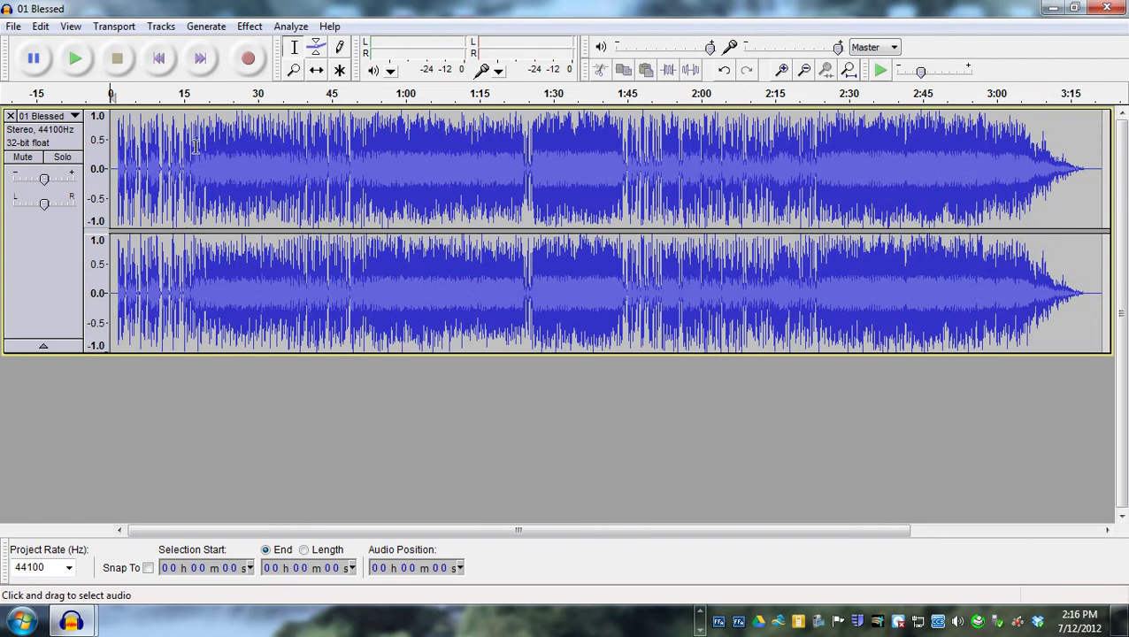
{"action": "left_click", "coordinate": [75, 59]}
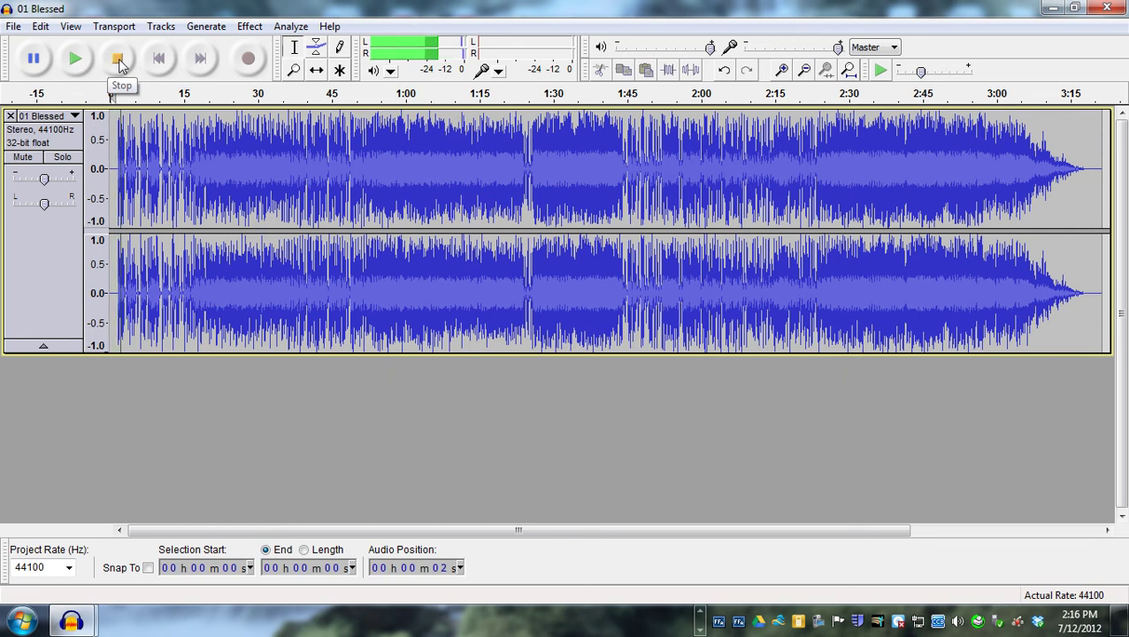
{"action": "left_click", "coordinate": [119, 60]}
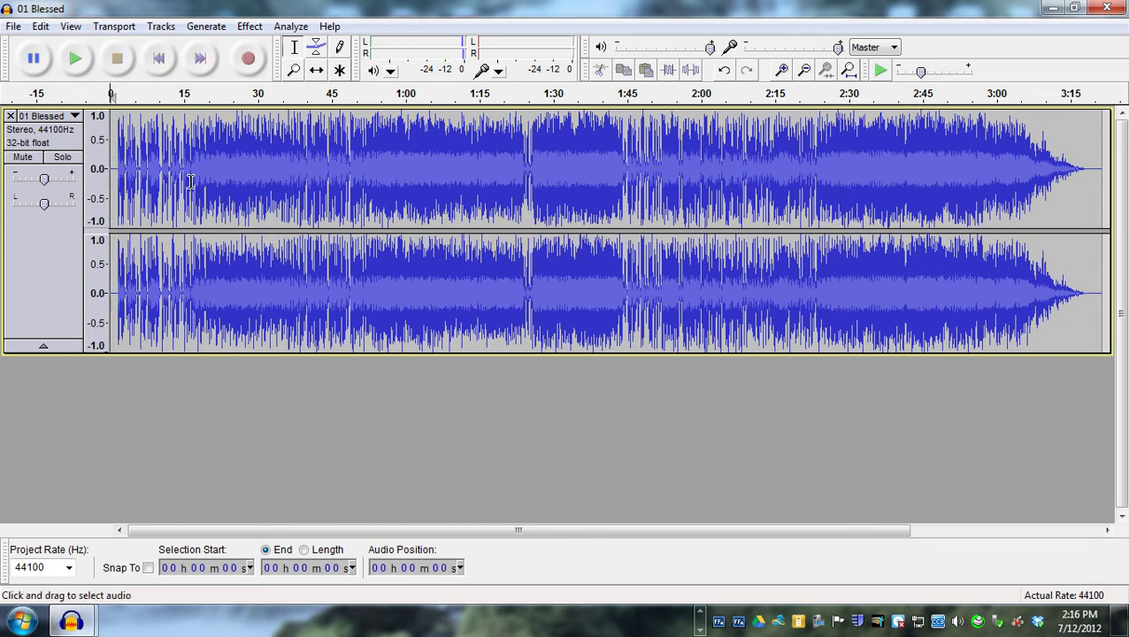
Select the section of the song from about 19 to 30 seconds and play it back.
{"action": "left_click_drag", "start_coordinate": [205, 181], "coordinate": [259, 182]}
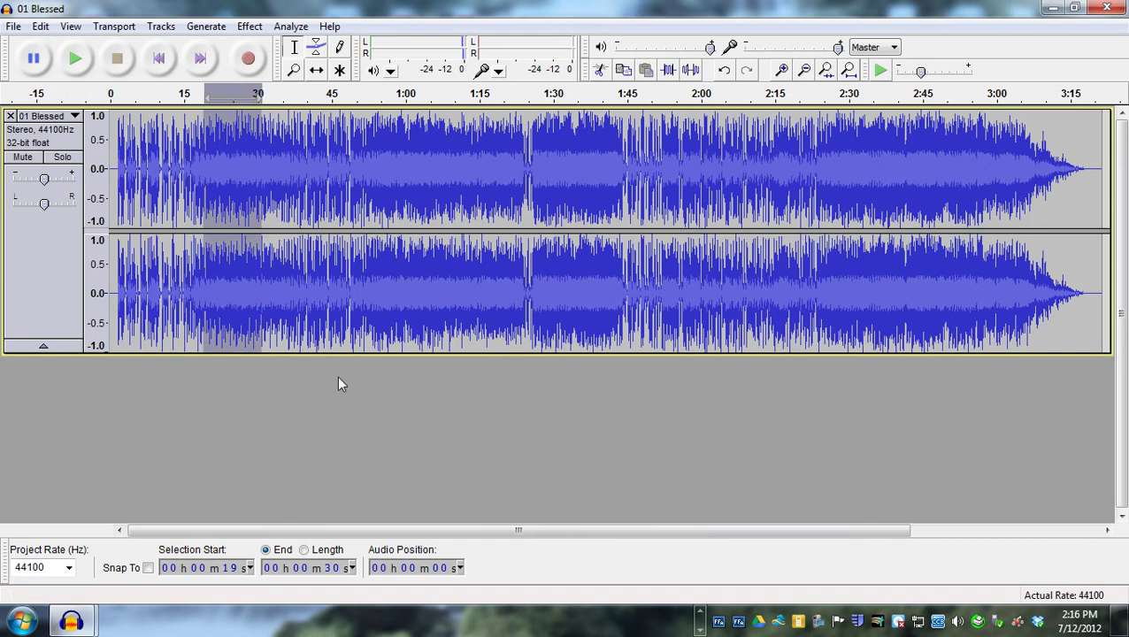
{"action": "left_click", "coordinate": [75, 60]}
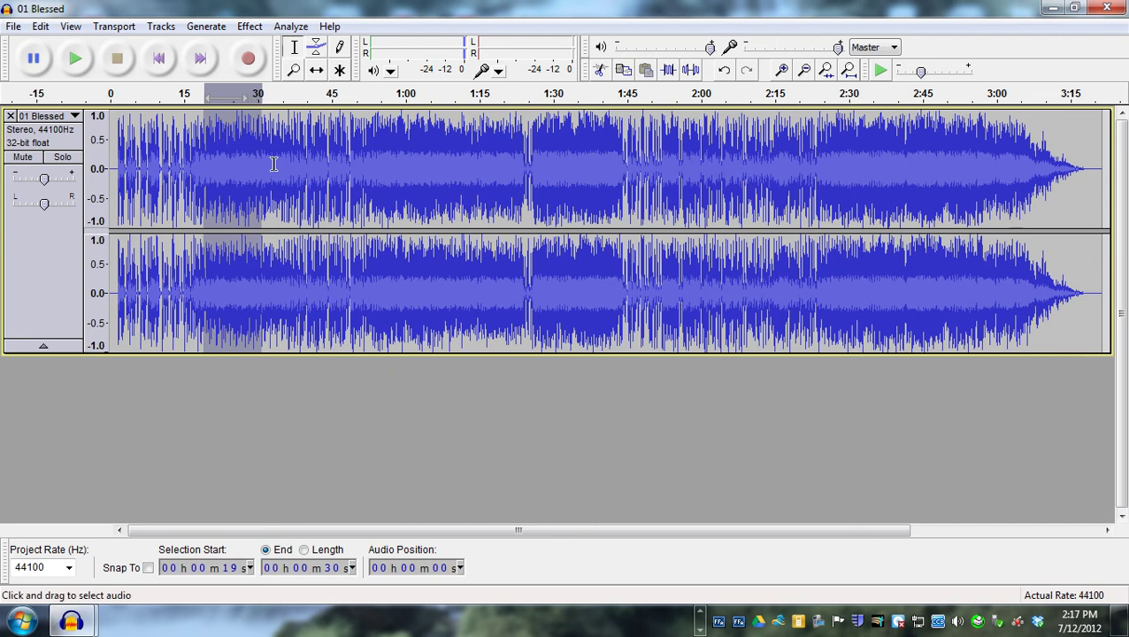
{"action": "left_click", "coordinate": [77, 62]}
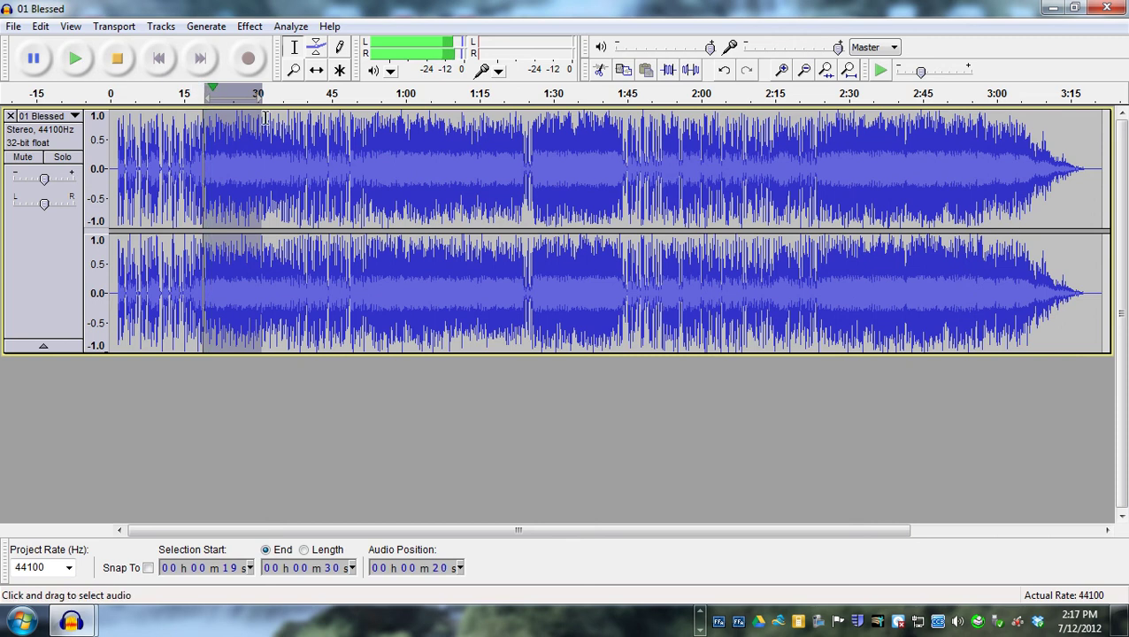
Shorten the song selection to end at about 27 seconds and play it back.
{"action": "left_click_drag", "start_coordinate": [246, 124], "coordinate": [232, 127]}
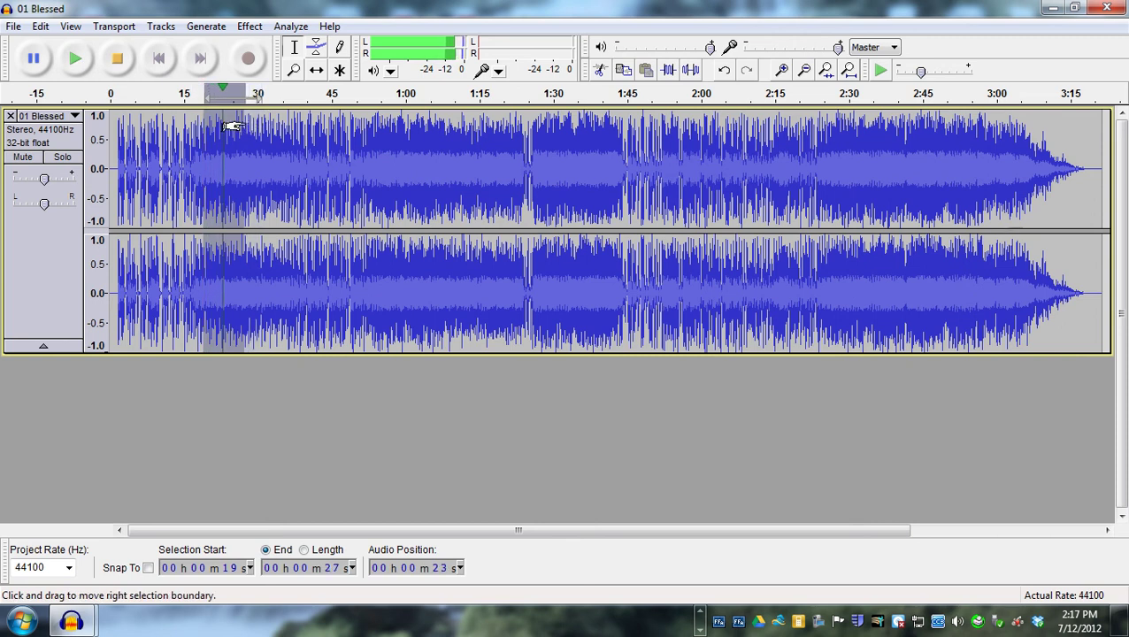
{"action": "left_click", "coordinate": [115, 62]}
{"action": "left_click", "coordinate": [75, 62]}
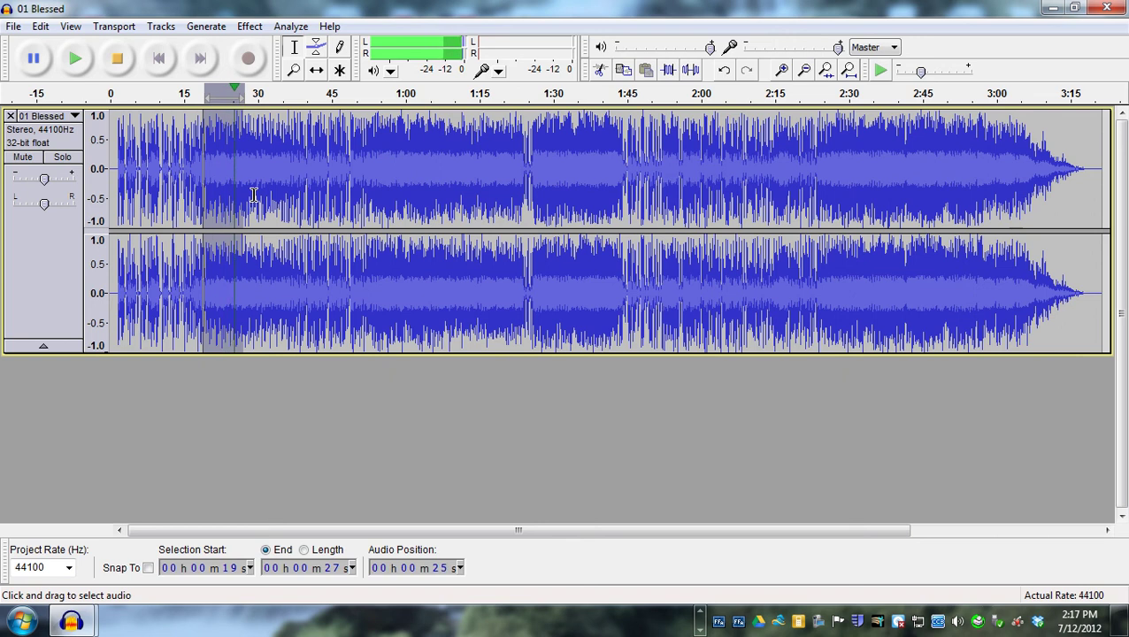
{"action": "key", "text": "space"}
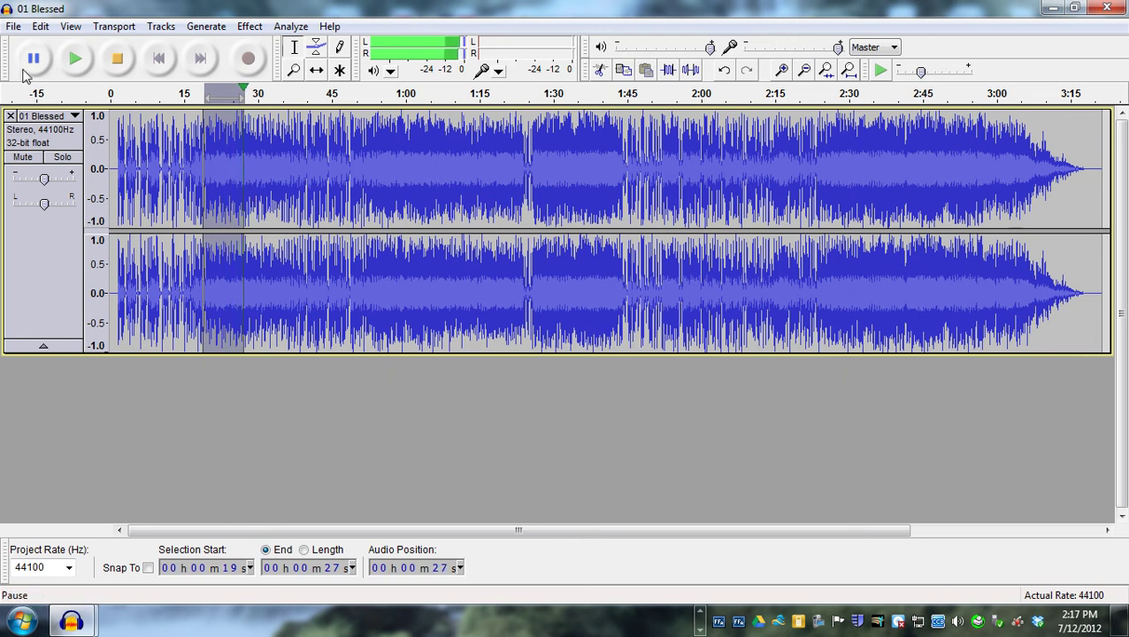
Cut the selected excerpt out of the song and create a new empty project.
{"action": "left_click", "coordinate": [41, 27]}
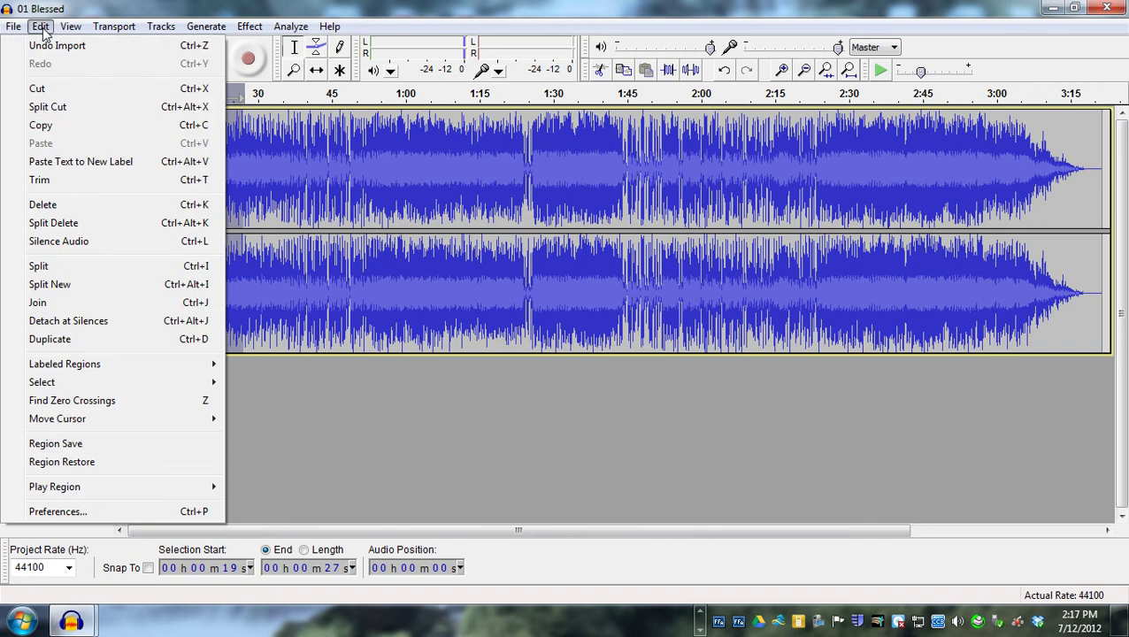
{"action": "left_click", "coordinate": [55, 90]}
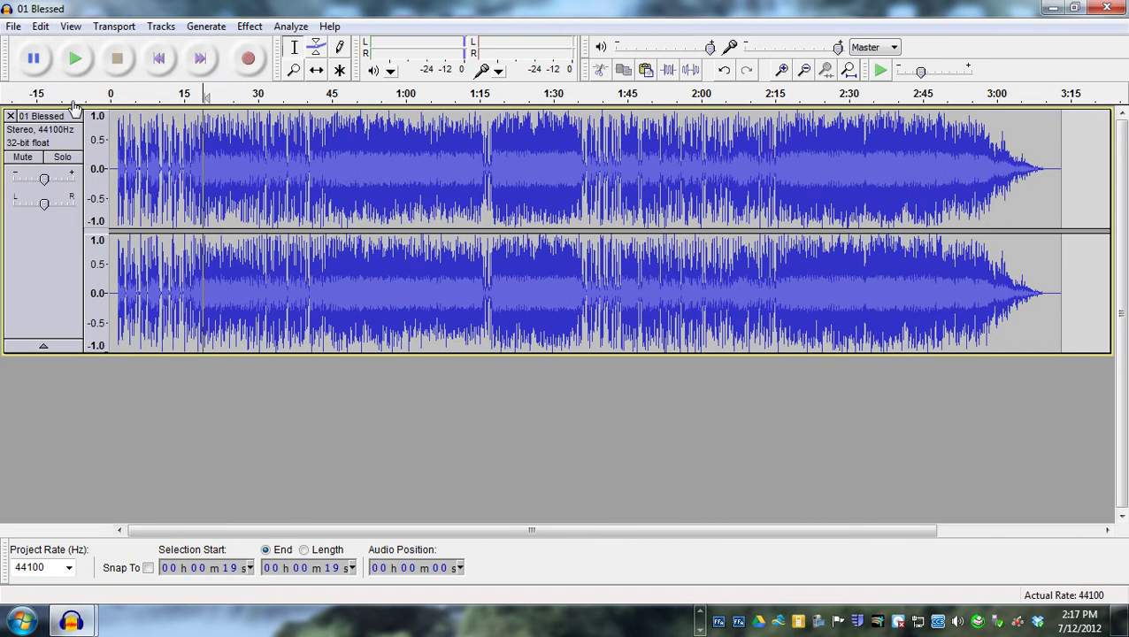
{"action": "left_click", "coordinate": [13, 26]}
{"action": "left_click", "coordinate": [39, 49]}
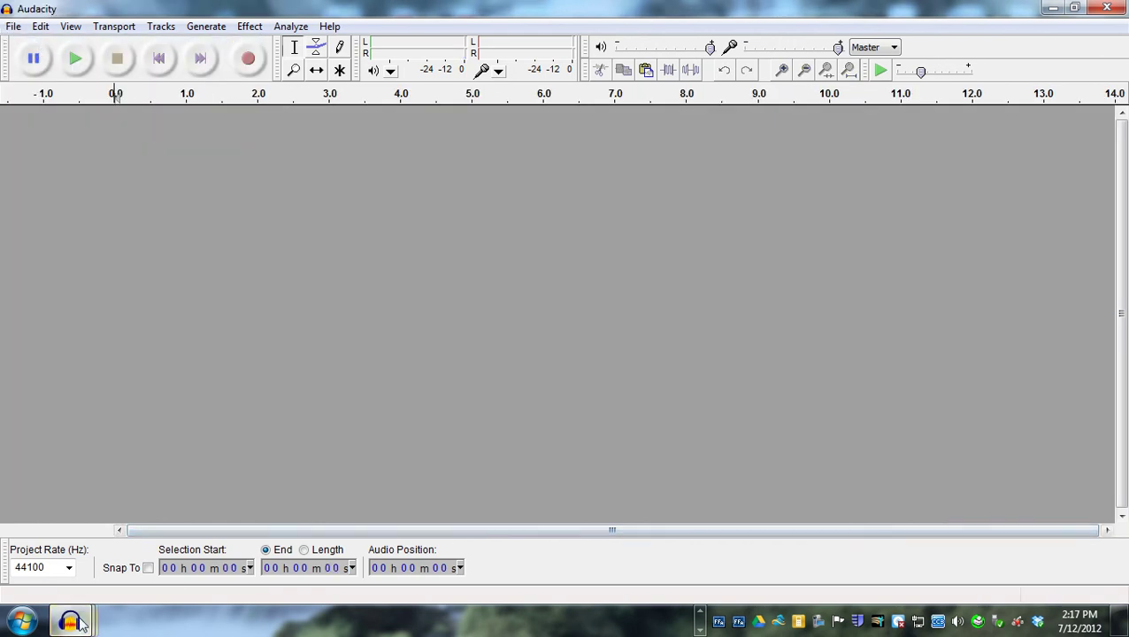
Paste the cut excerpt into the new project and briefly play its beginning.
{"action": "mouse_move", "coordinate": [70, 622]}
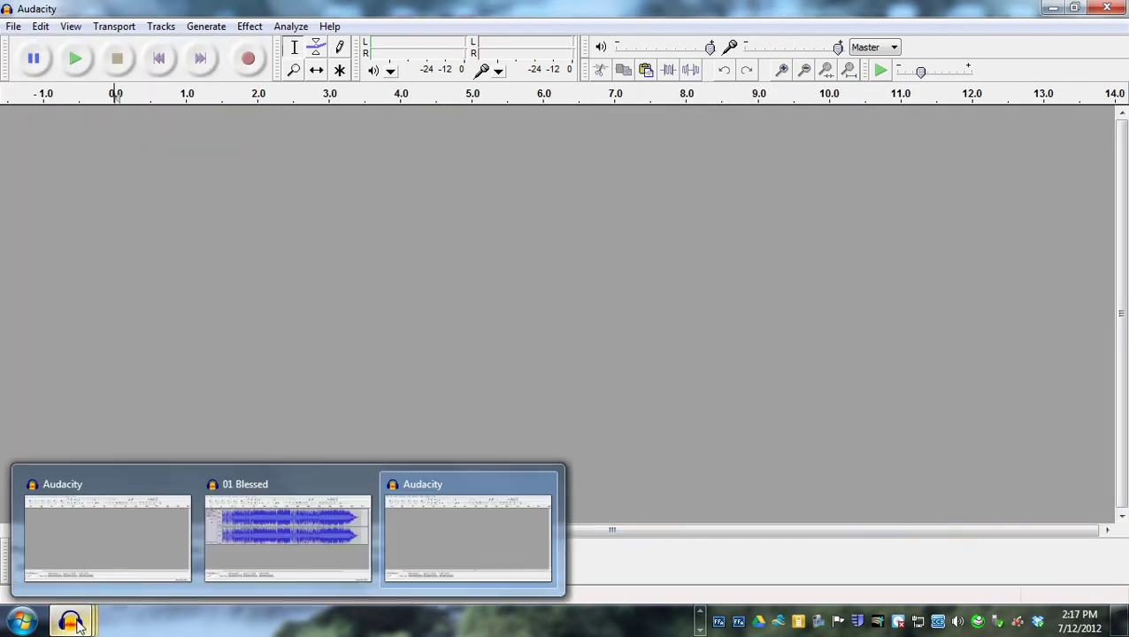
{"action": "left_click", "coordinate": [451, 536]}
{"action": "left_click", "coordinate": [40, 26]}
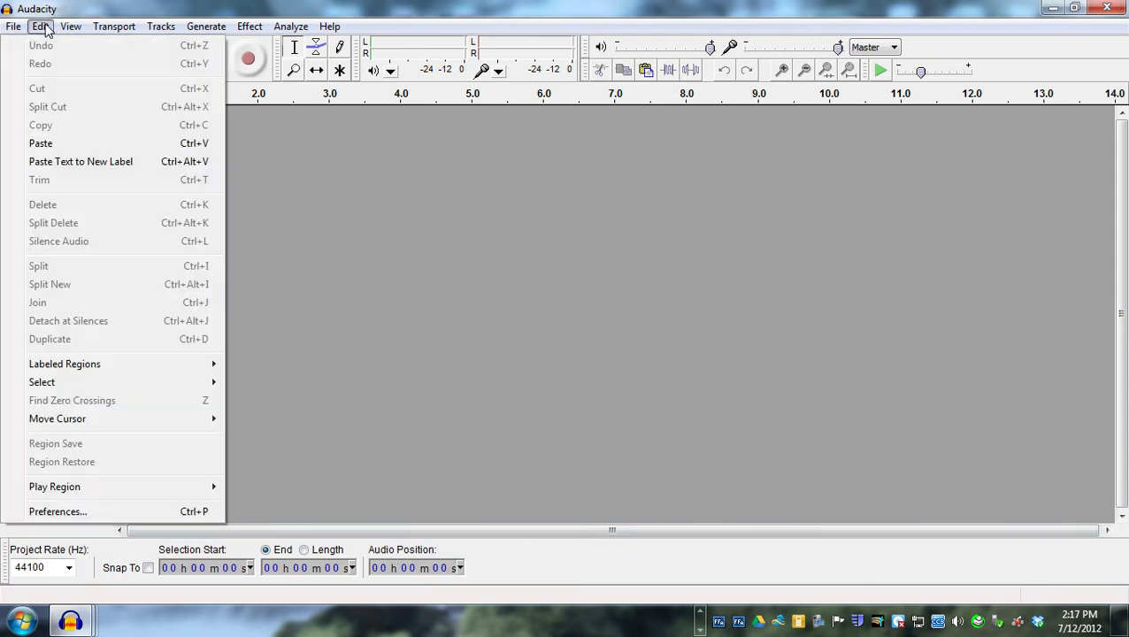
{"action": "left_click", "coordinate": [56, 142]}
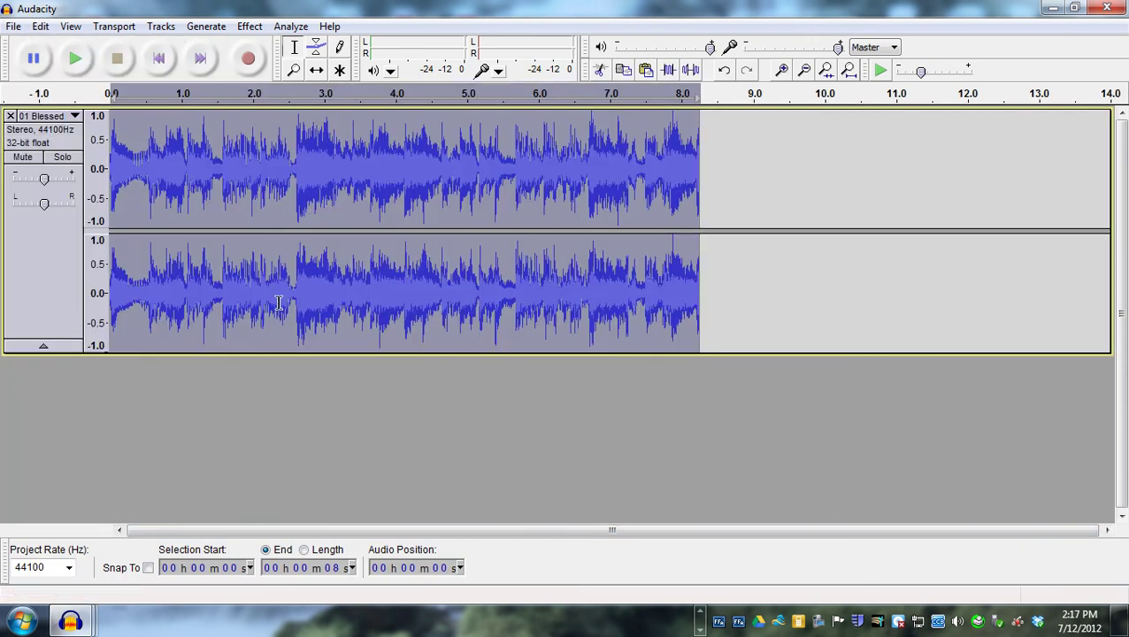
{"action": "left_click", "coordinate": [76, 59]}
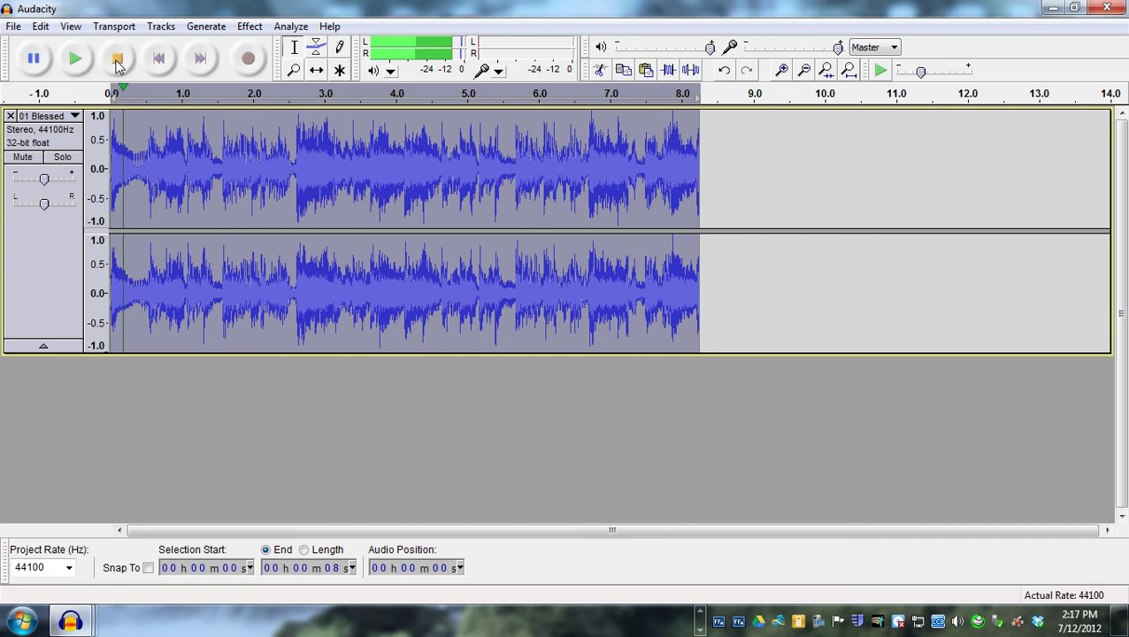
{"action": "left_click", "coordinate": [118, 59]}
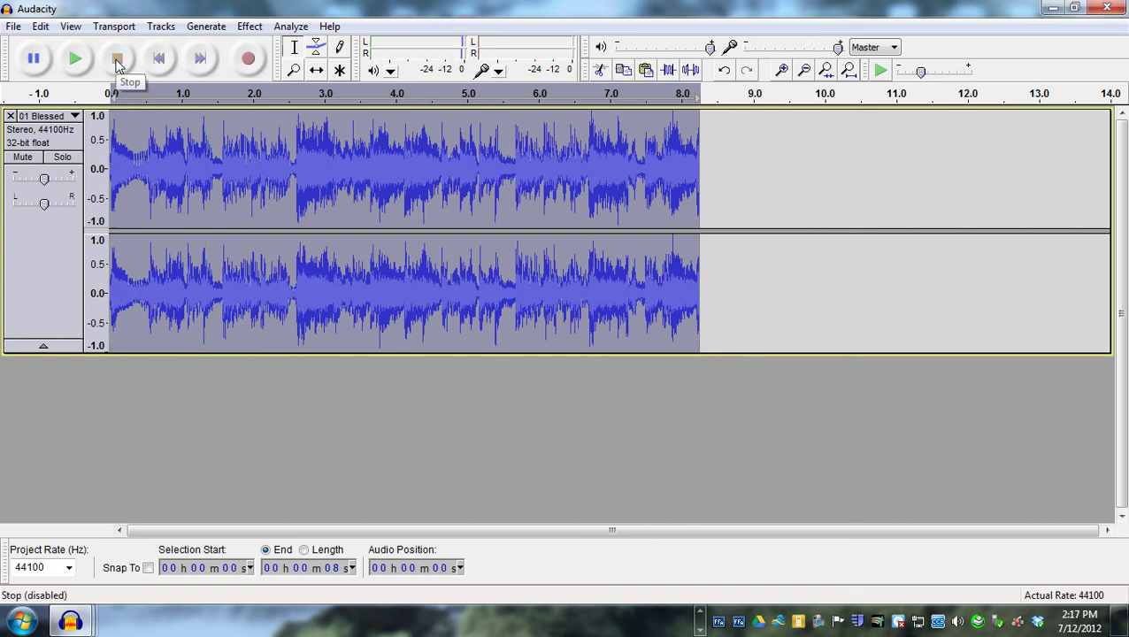
Export the pasted excerpt to the Desktop in MP3 format with the file name mp3.
{"action": "left_click", "coordinate": [13, 25]}
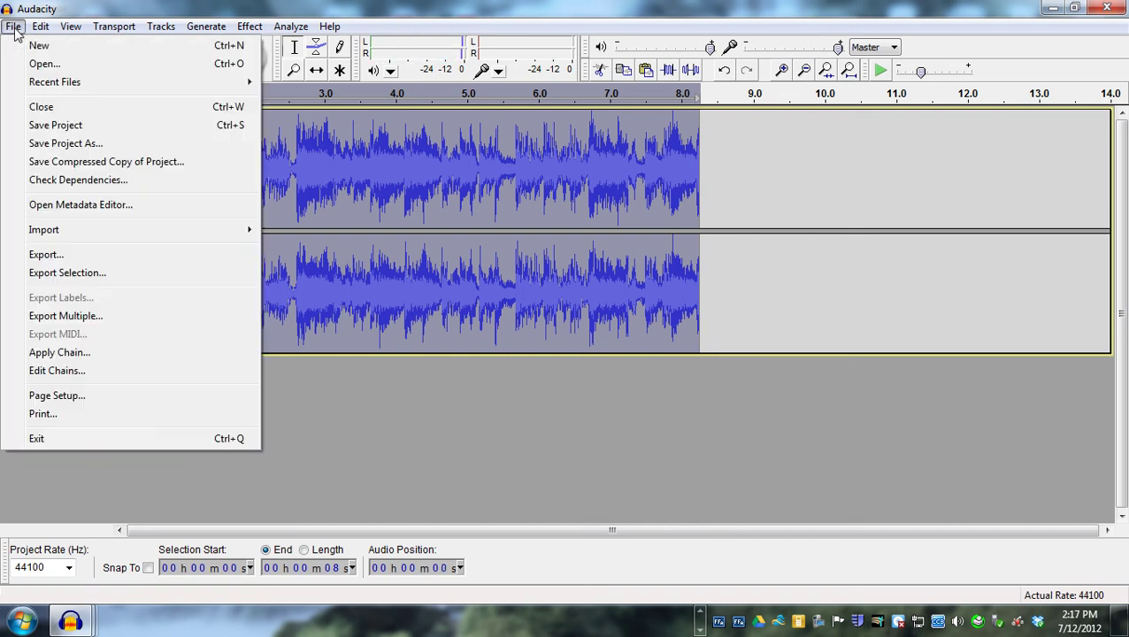
{"action": "left_click", "coordinate": [81, 255]}
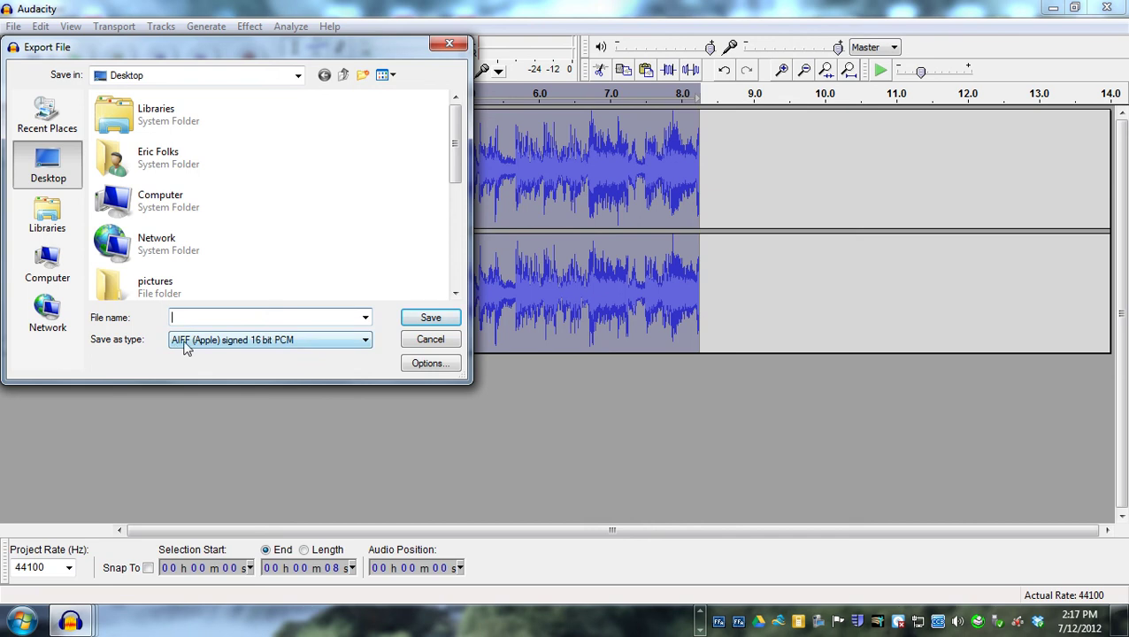
{"action": "left_click", "coordinate": [327, 345]}
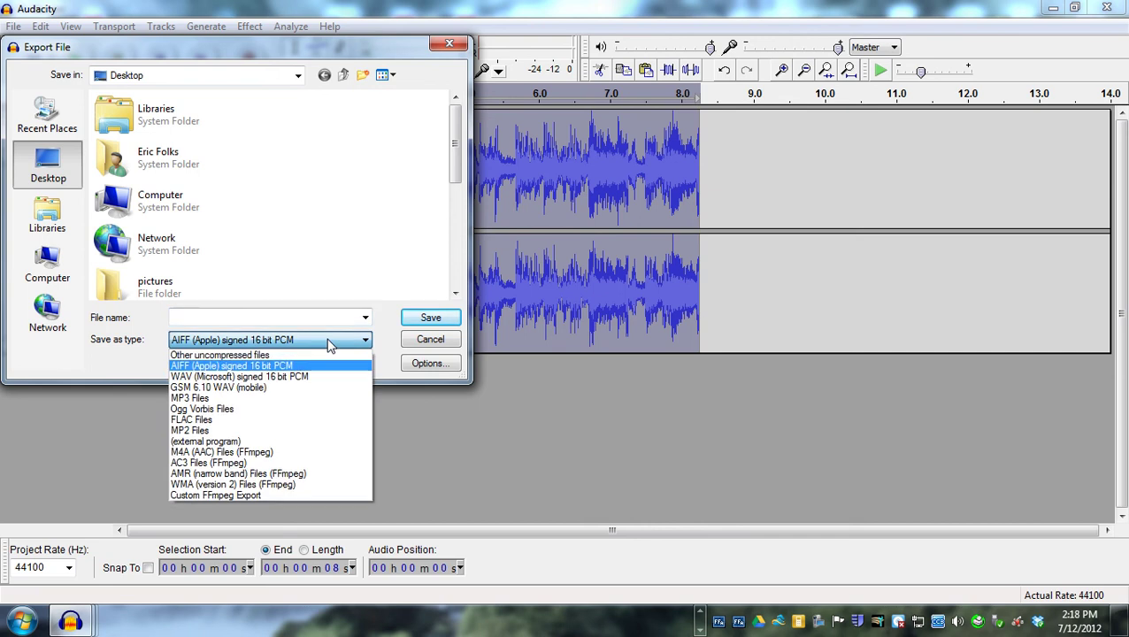
{"action": "left_click", "coordinate": [234, 398]}
{"action": "left_click", "coordinate": [213, 317]}
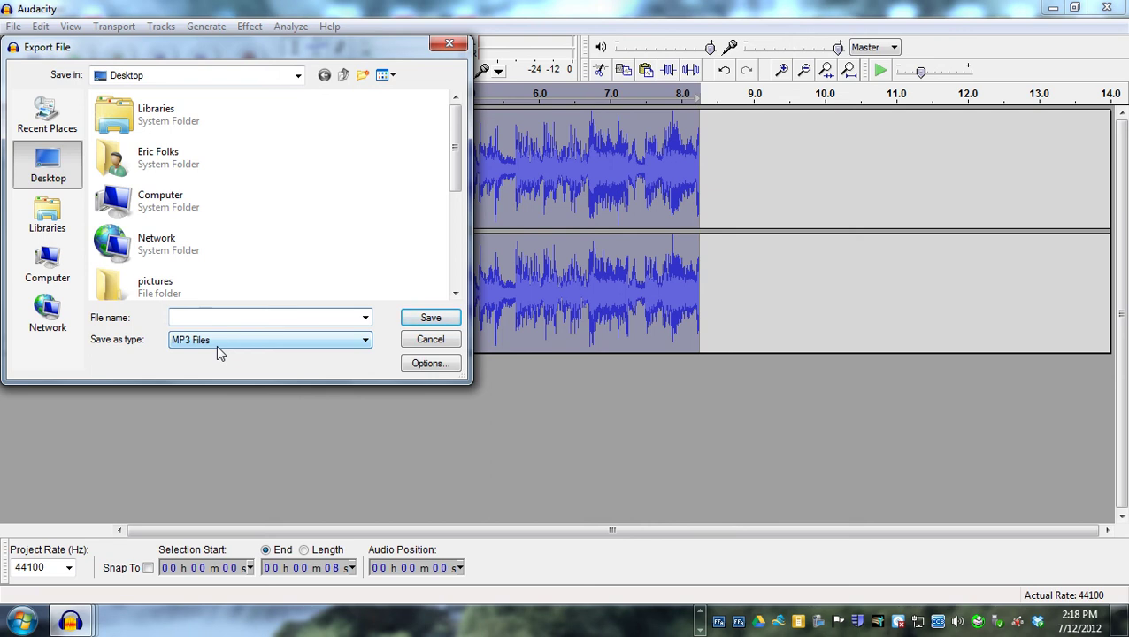
{"action": "type", "text": "mp3"}
{"action": "left_click", "coordinate": [420, 318]}
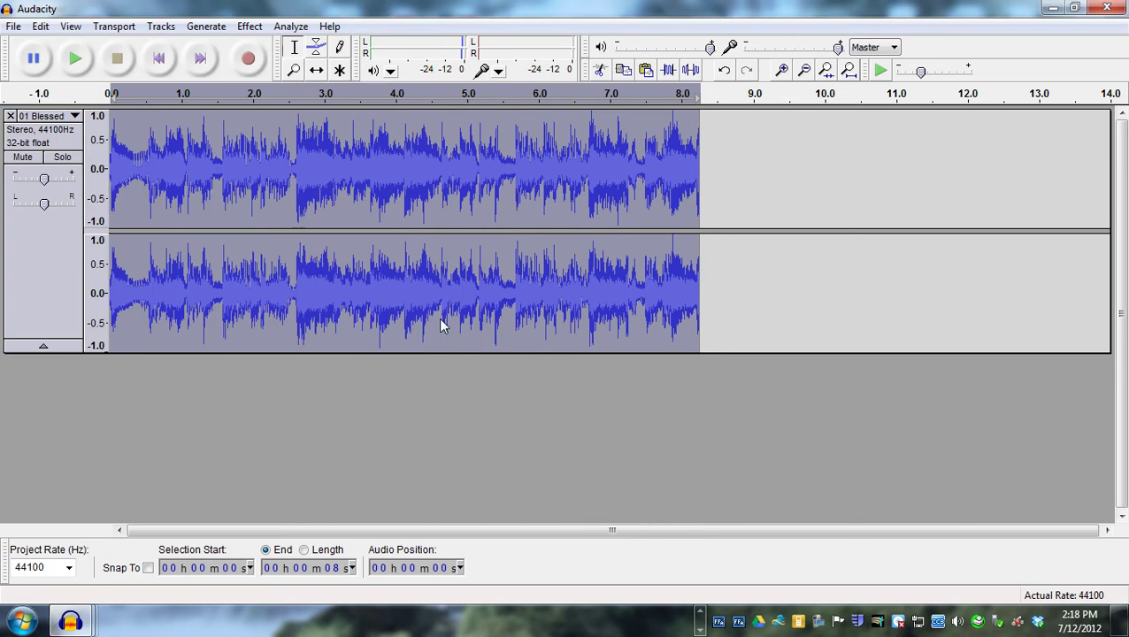
{"action": "left_click", "coordinate": [653, 434]}
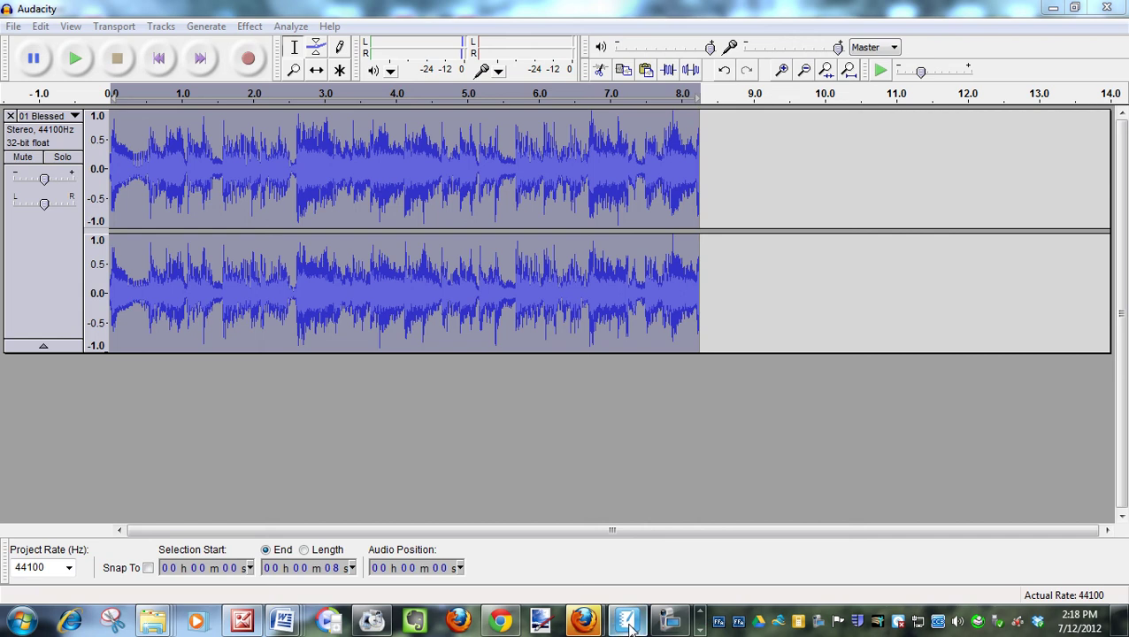
Switch to SMART Notebook and open the sound settings for the "Insert Sounds in SMART" text.
{"action": "left_click", "coordinate": [626, 620]}
{"action": "left_click", "coordinate": [615, 437]}
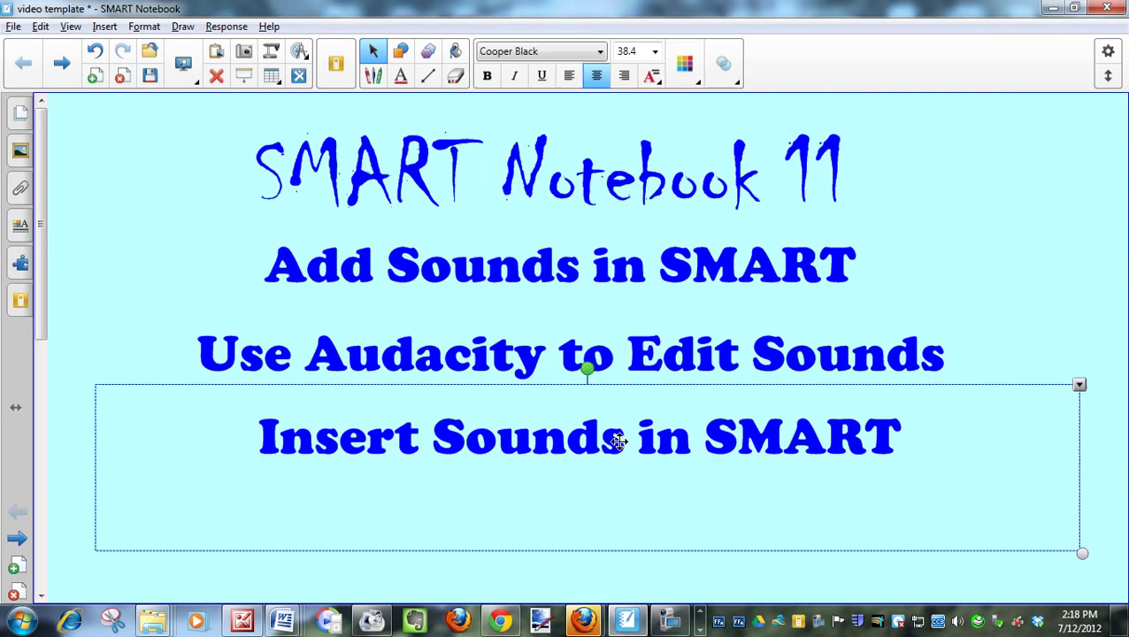
{"action": "left_click", "coordinate": [1079, 385]}
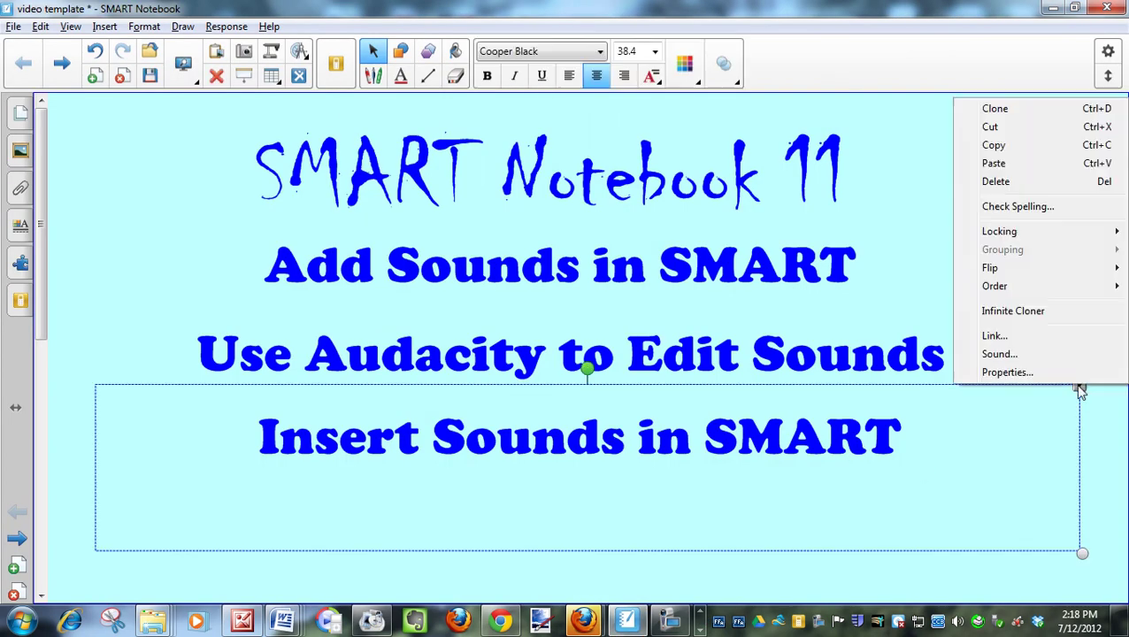
{"action": "left_click", "coordinate": [1000, 354]}
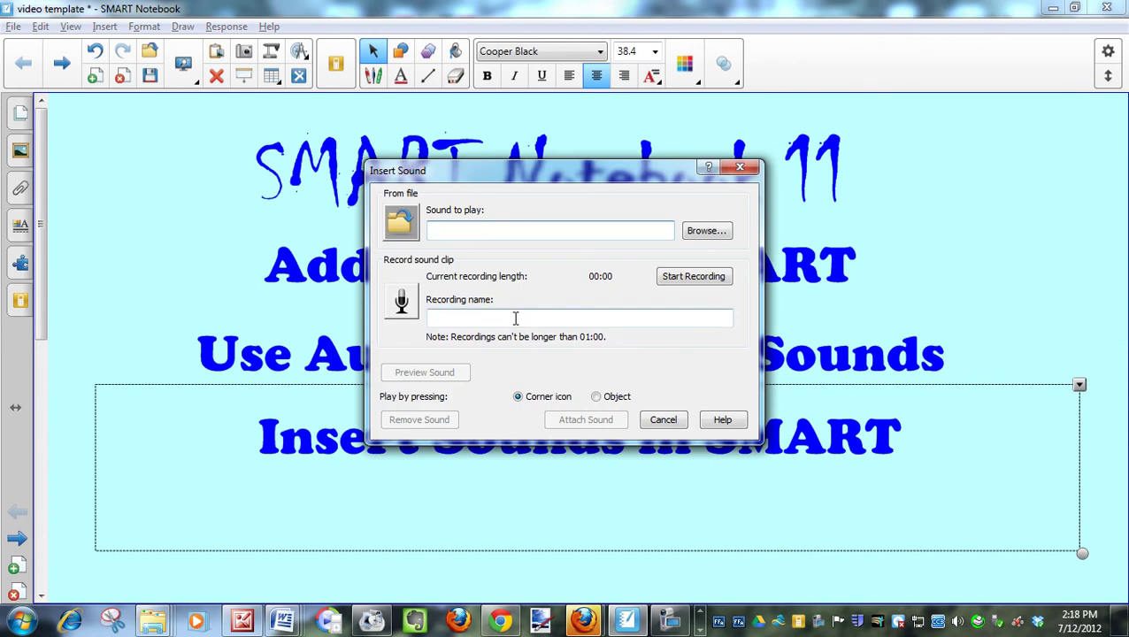
Attach mp3.mp3 from the Desktop to the text and set it to play by pressing the object.
{"action": "left_click", "coordinate": [706, 231]}
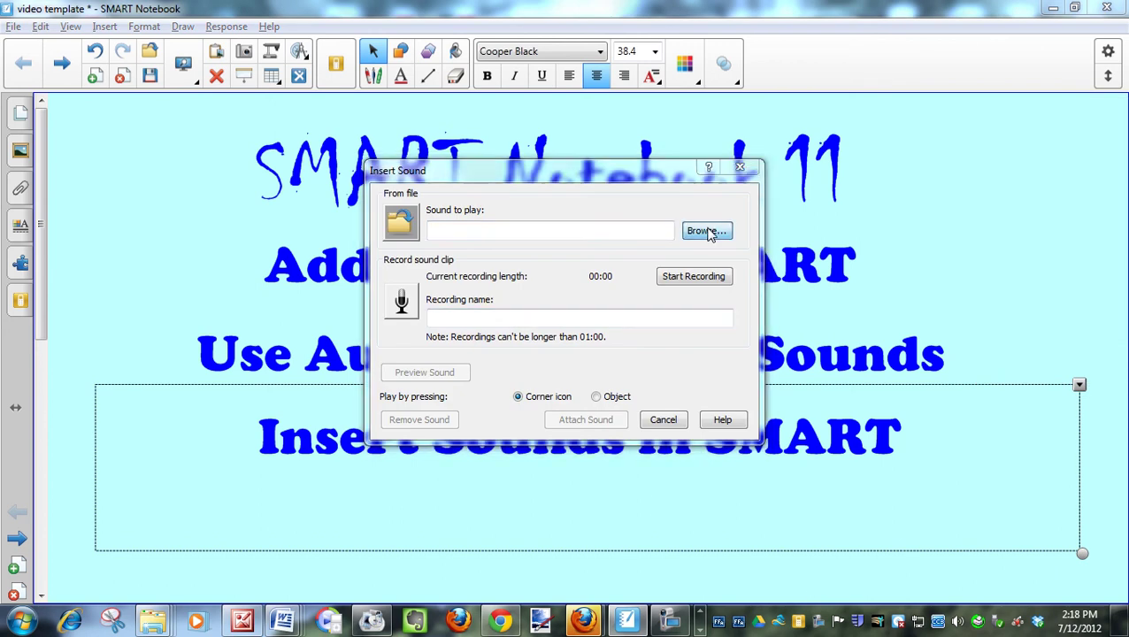
{"action": "left_click_drag", "start_coordinate": [927, 376], "coordinate": [926, 468]}
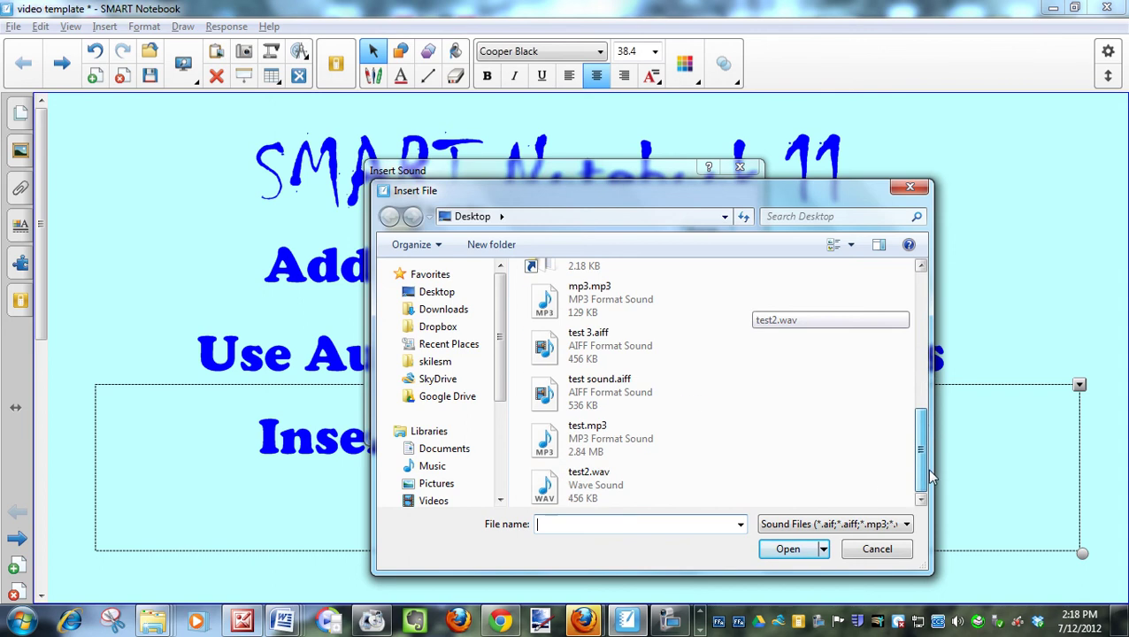
{"action": "left_click", "coordinate": [593, 294]}
{"action": "left_click", "coordinate": [787, 549]}
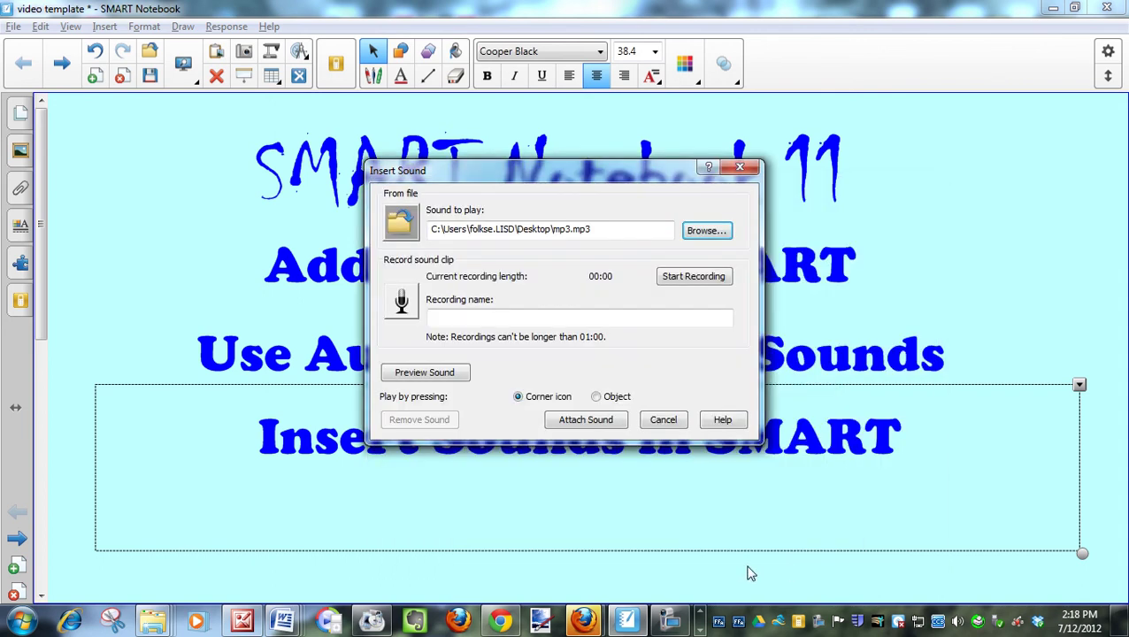
{"action": "left_click", "coordinate": [595, 396]}
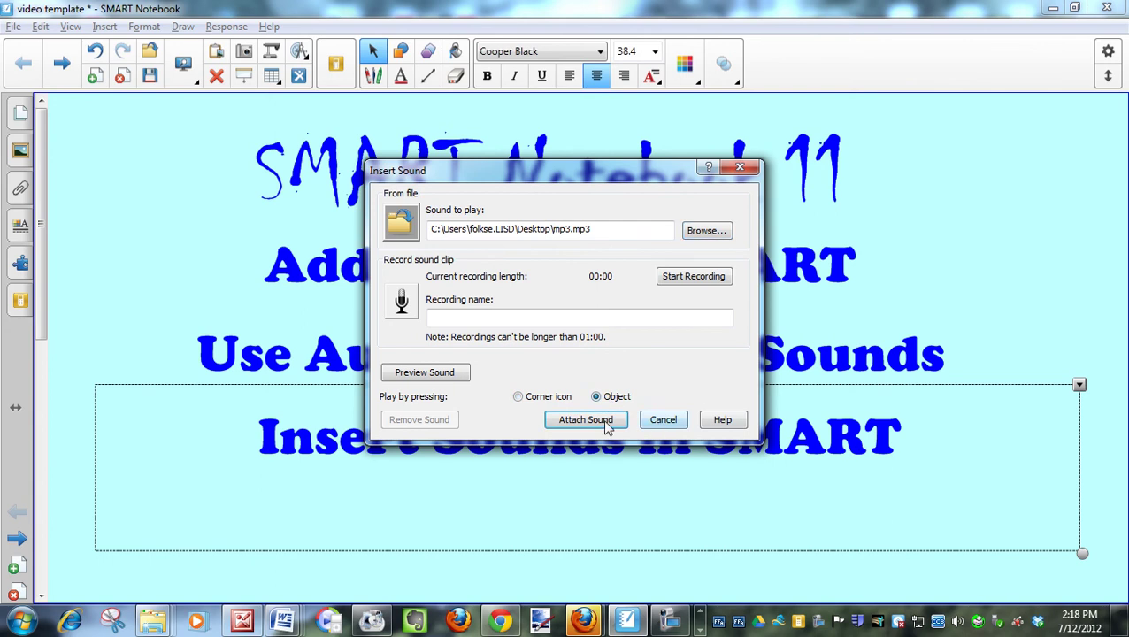
{"action": "left_click", "coordinate": [605, 422]}
Test the sound attached to the "Insert Sounds in SMART" text and leave the object deselected.
{"action": "left_click", "coordinate": [751, 584]}
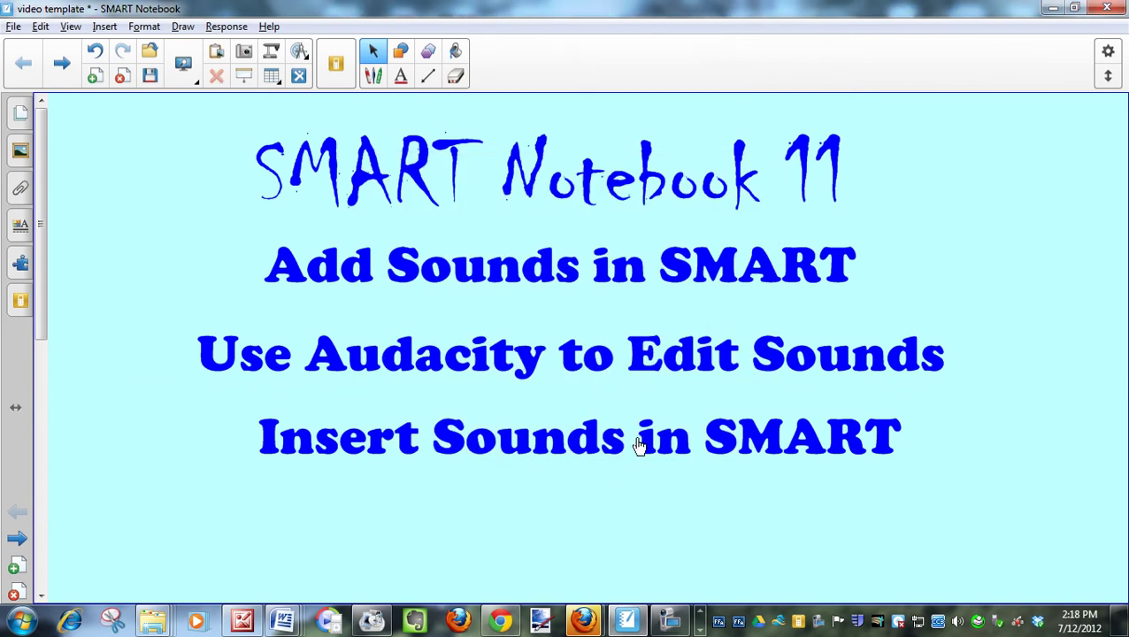
{"action": "left_click", "coordinate": [663, 487]}
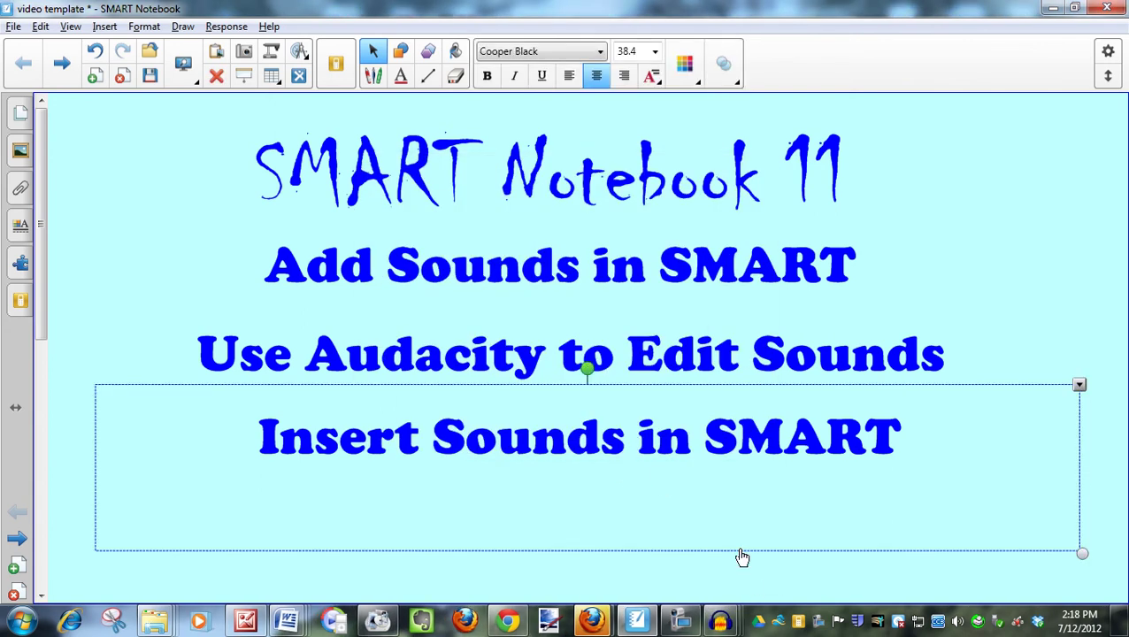
{"action": "left_click", "coordinate": [806, 567]}
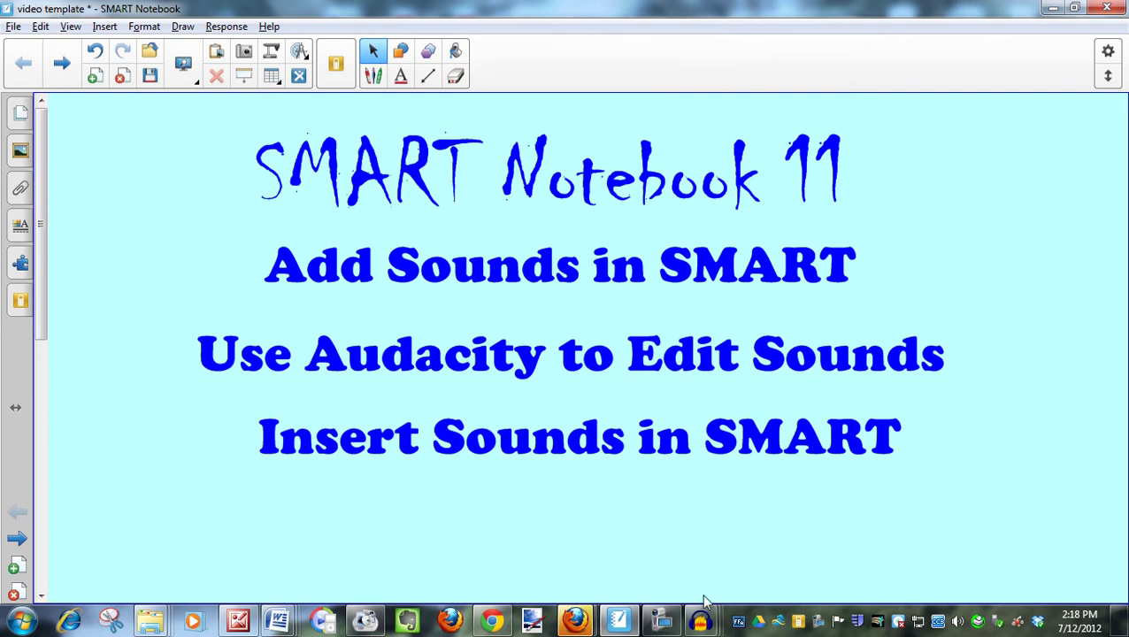
{"action": "left_click", "coordinate": [697, 622]}
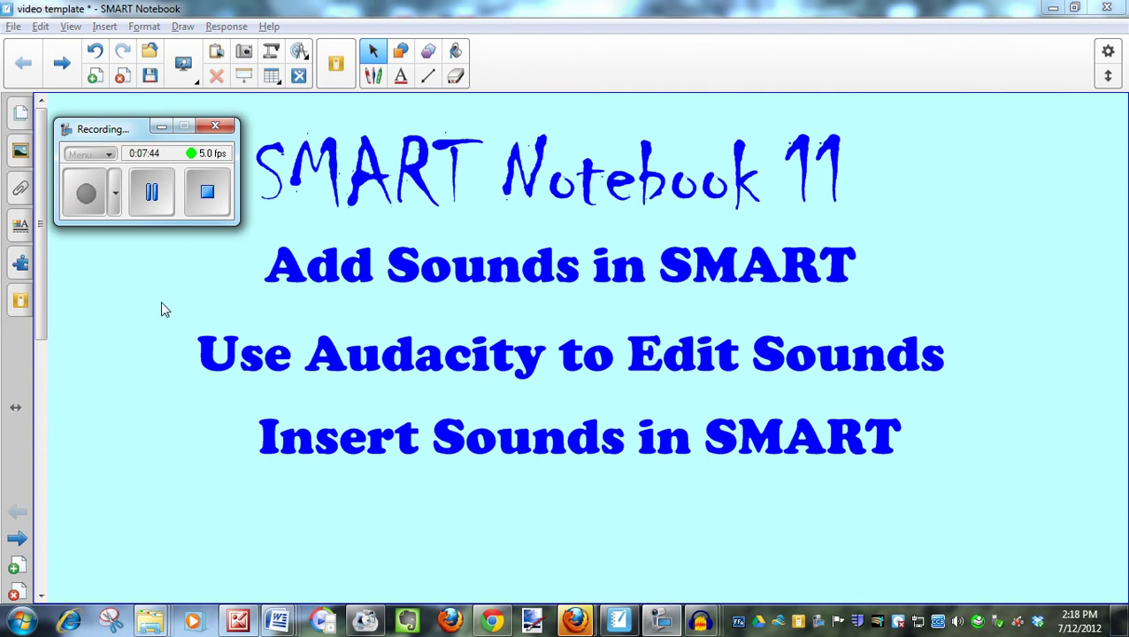